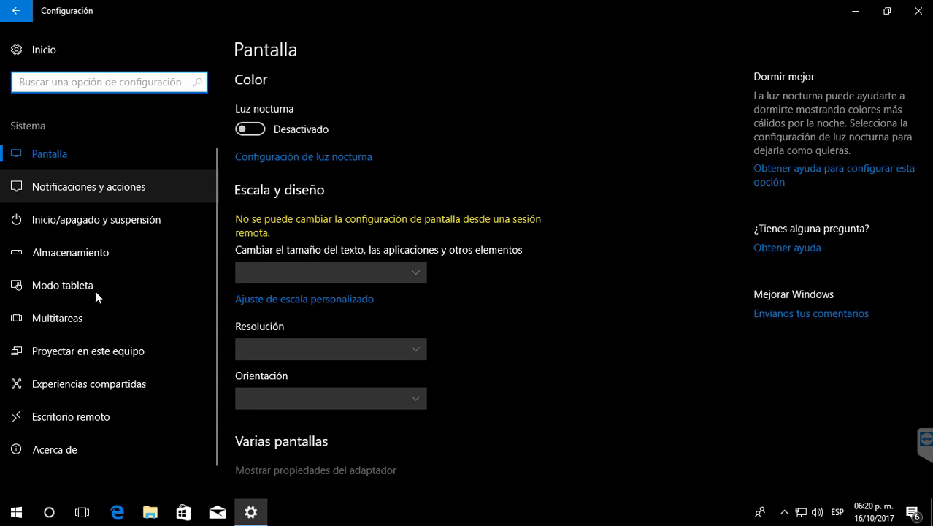
# - Check the device and Windows specifications on the Acerca de page, including edition, version and build, and close the settings
pyautogui.click(53, 447)
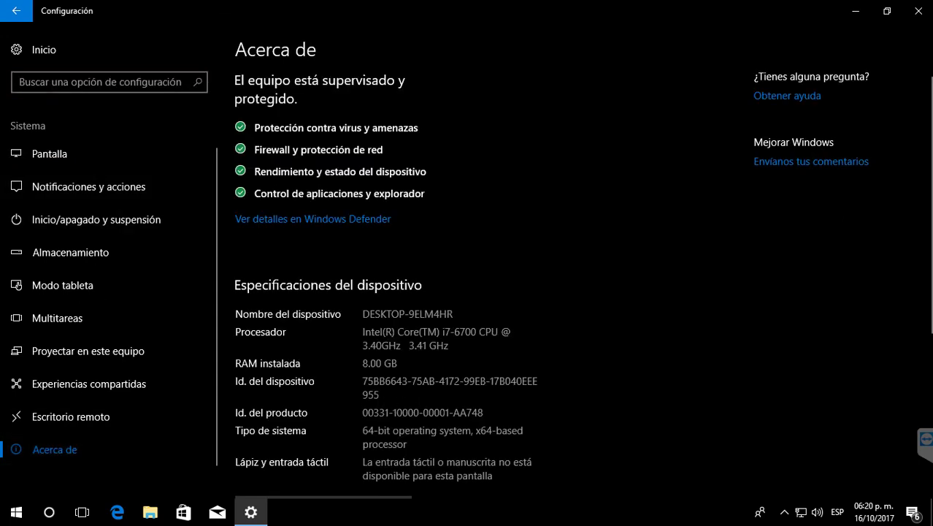
pyautogui.scroll(-5, 457, 386)
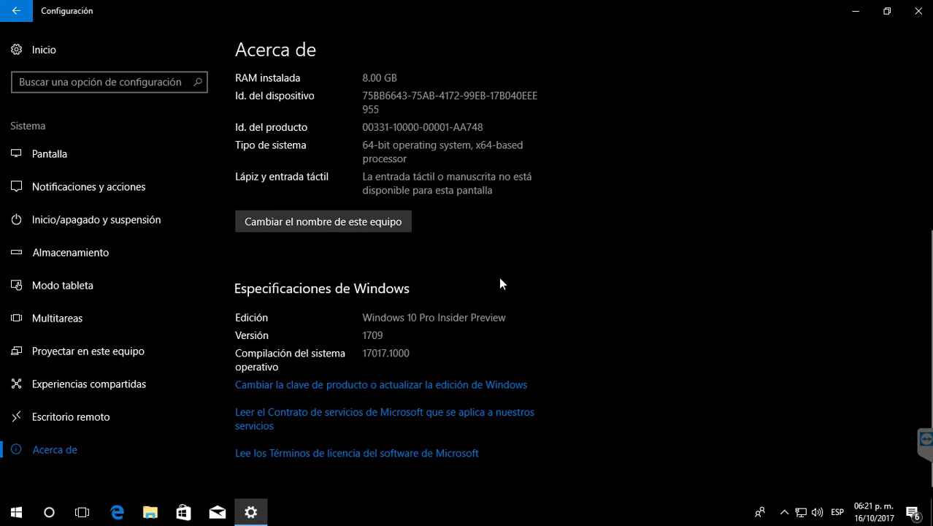
pyautogui.click(918, 13)
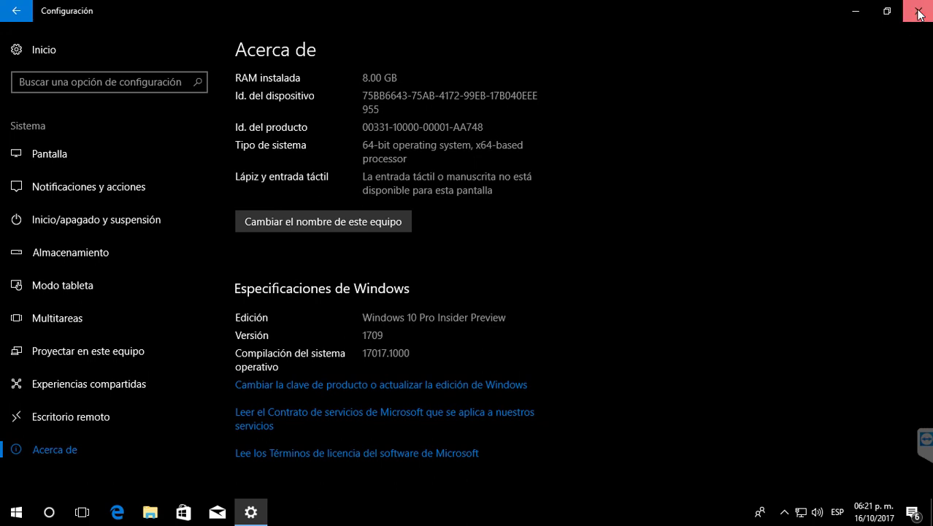
# - Open the Windows features list from Programas y características in the Panel de control
pyautogui.click(16, 513)
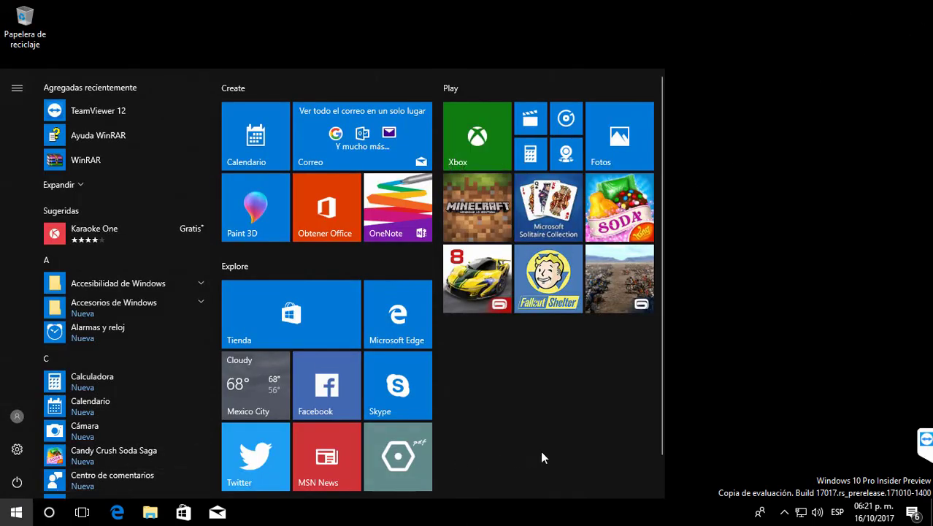
pyautogui.write('cp')
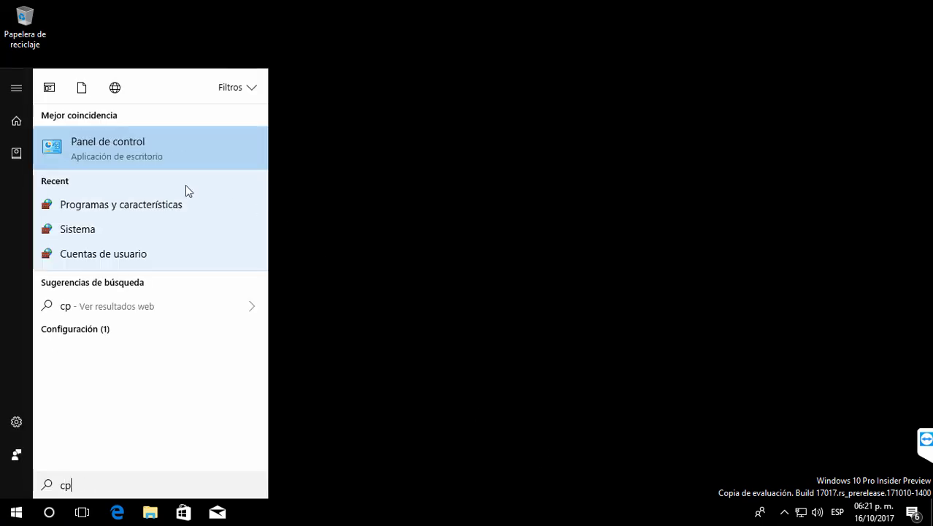
pyautogui.click(98, 137)
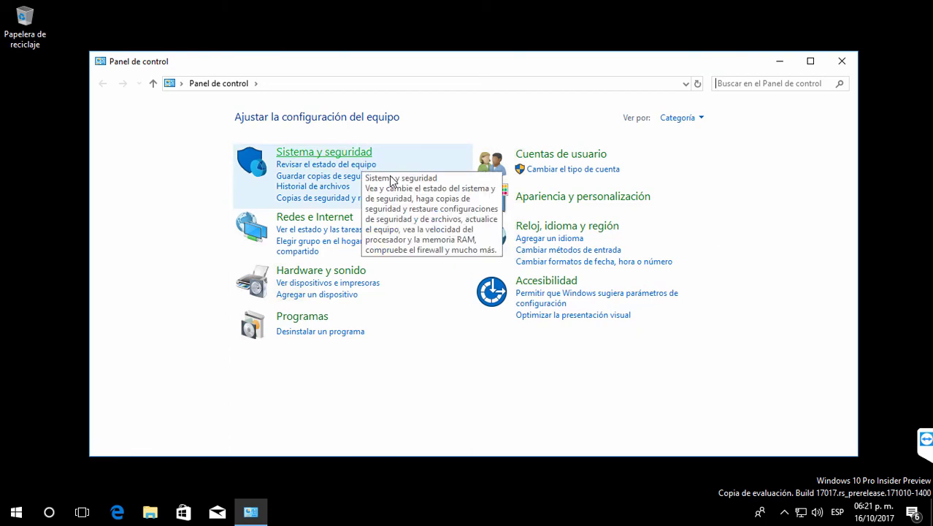
pyautogui.click(308, 320)
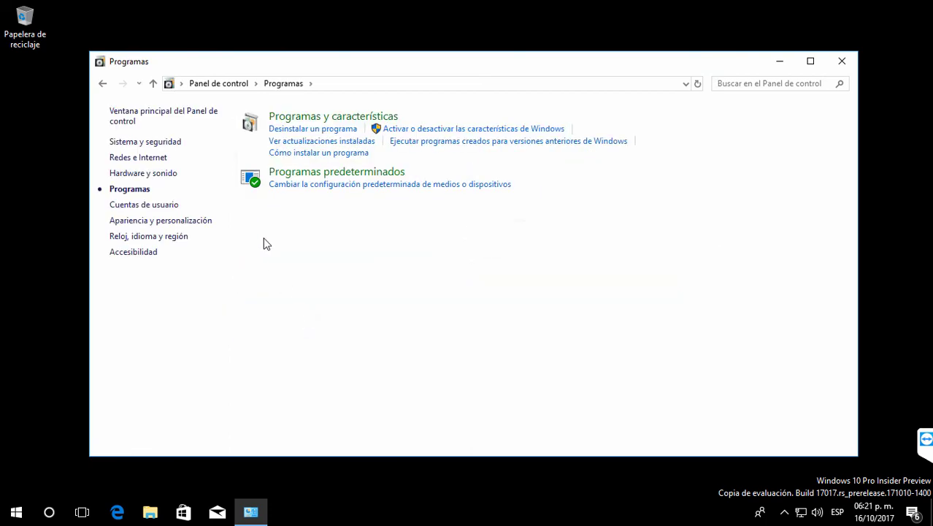
pyautogui.click(321, 120)
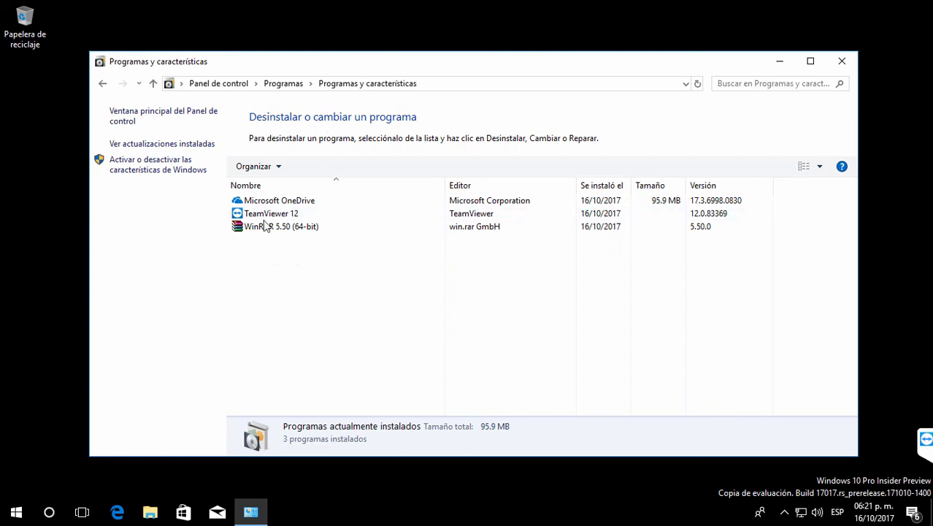
pyautogui.click(136, 171)
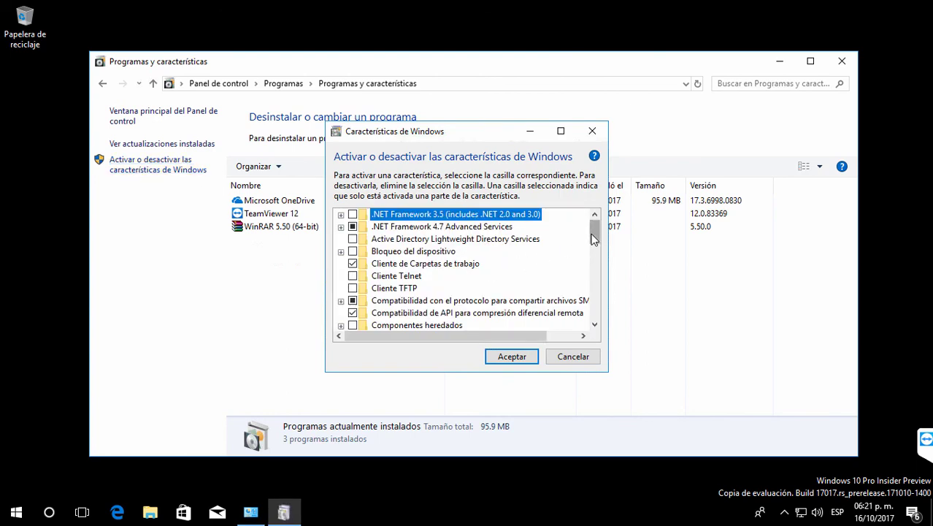
# - Enable the feature Subsistema de Windows para Linux and restart the computer to apply it
pyautogui.scroll(-10, 595, 317)
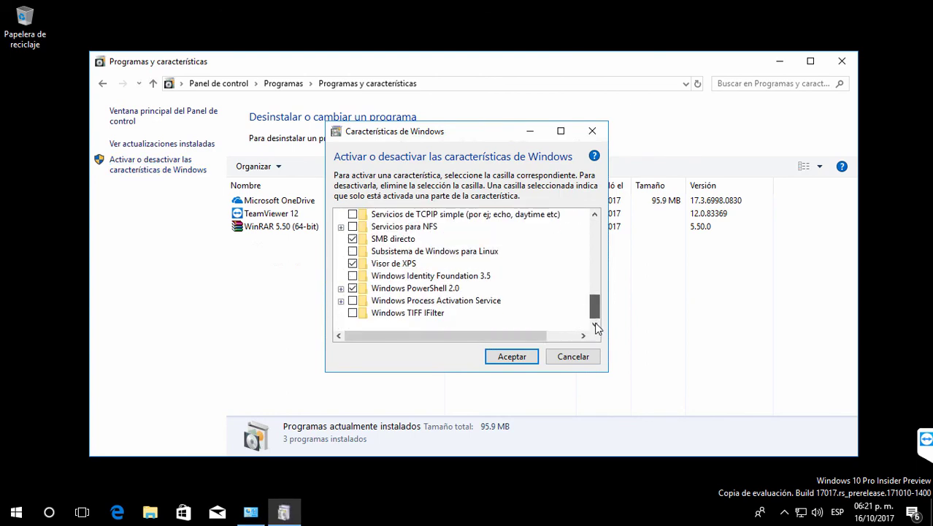
pyautogui.click(400, 252)
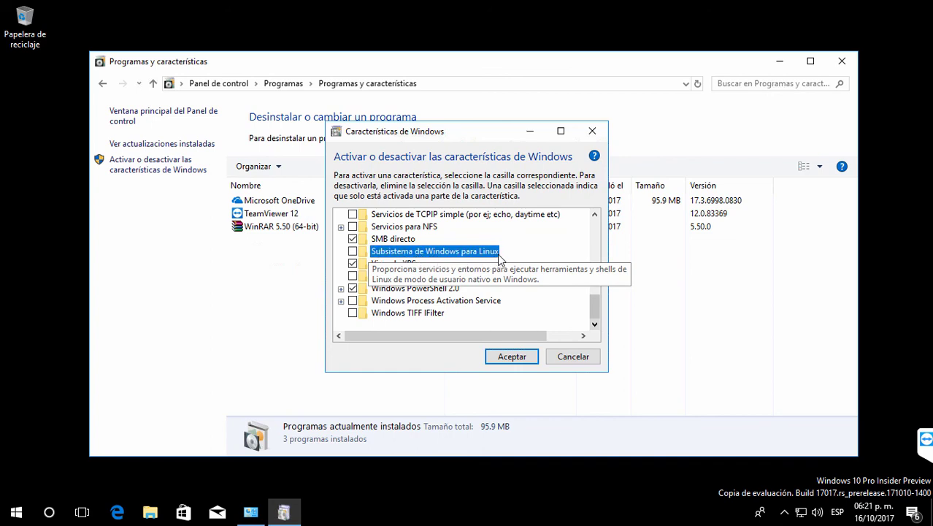
pyautogui.click(500, 356)
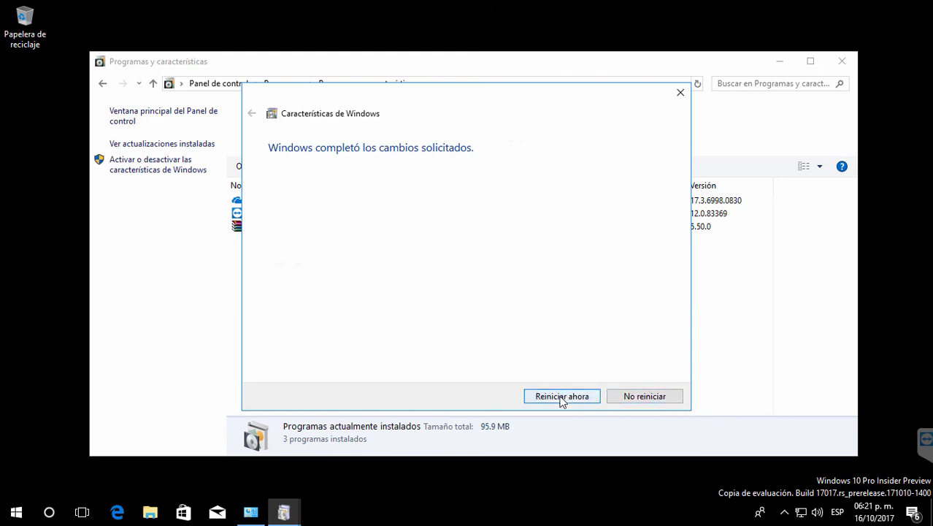
pyautogui.click(562, 396)
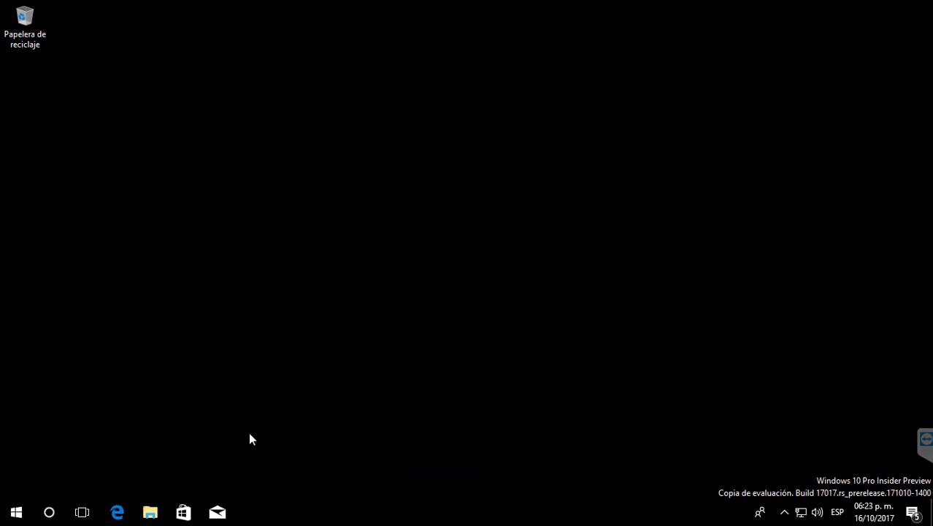
# - Switch to the Tienda app and search it for suse
pyautogui.click(16, 511)
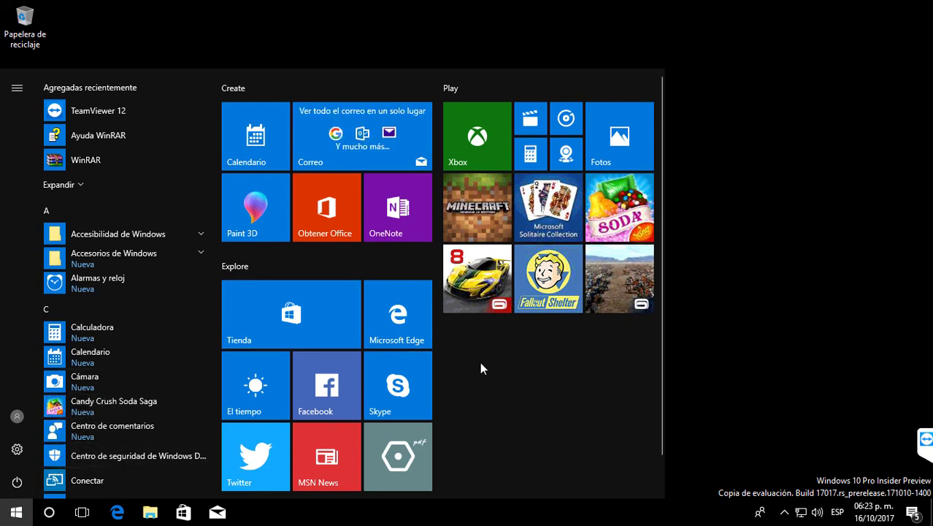
pyautogui.click(250, 323)
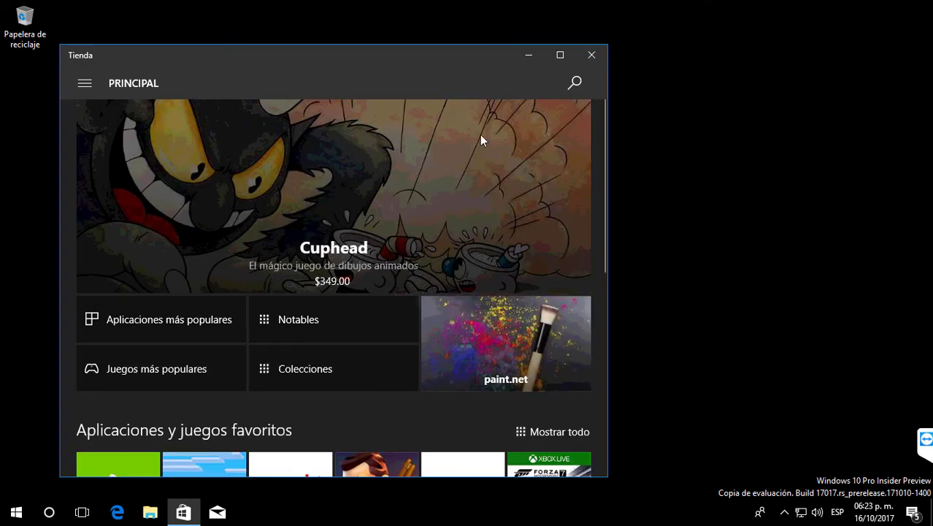
pyautogui.scroll(-3, 422, 267)
pyautogui.scroll(3, 396, 269)
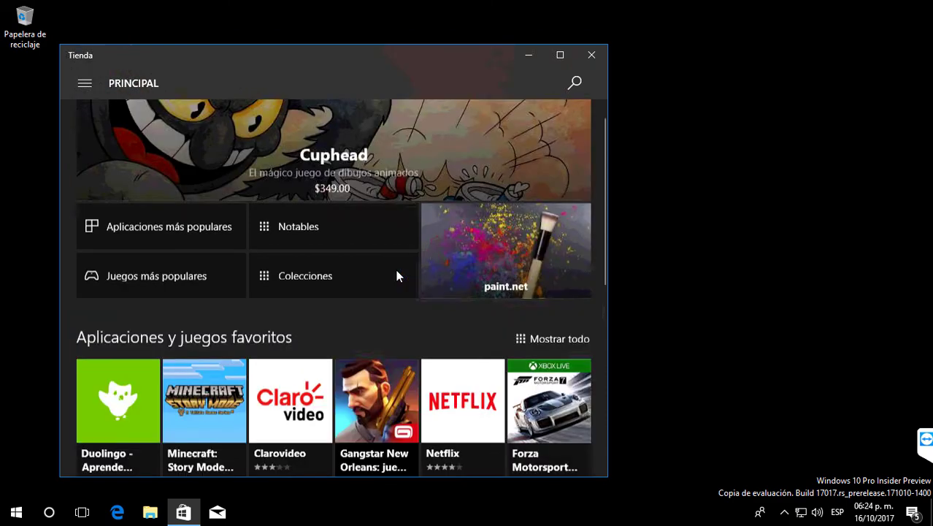
pyautogui.click(576, 85)
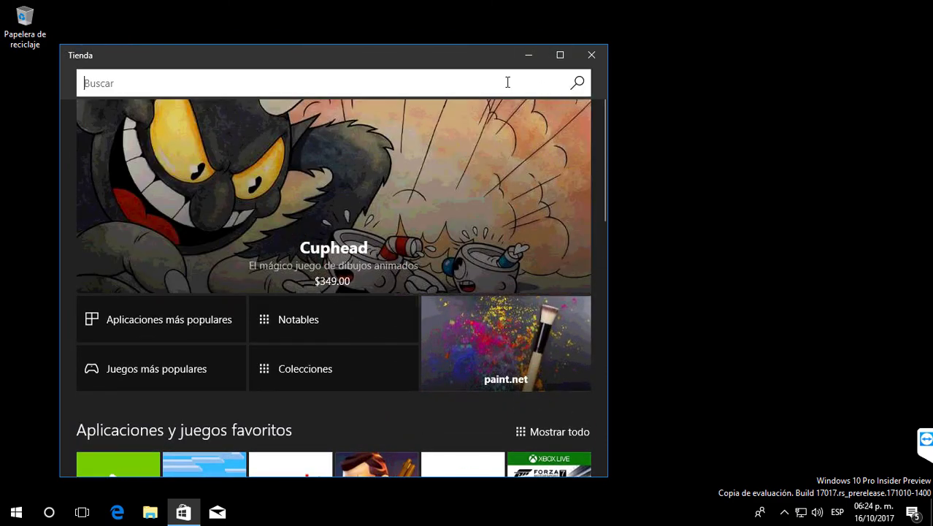
pyautogui.write('suse')
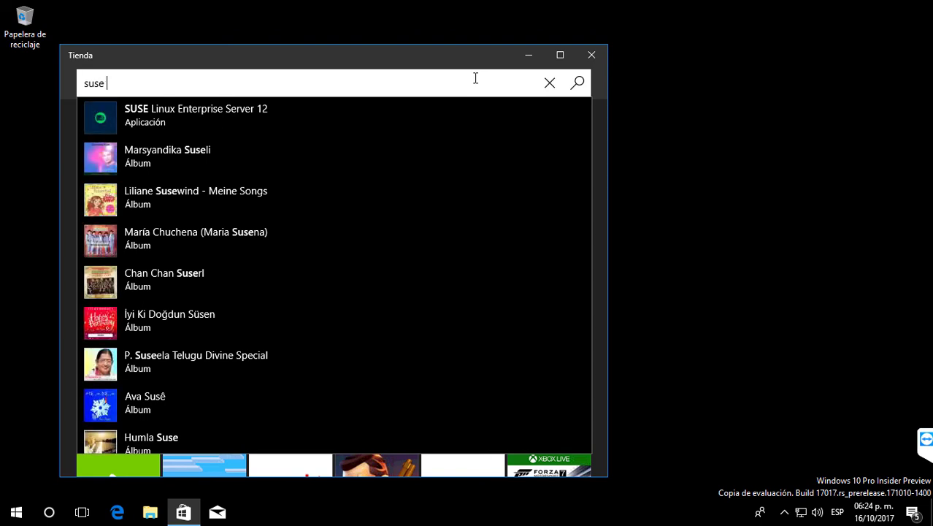
pyautogui.write(' 4')
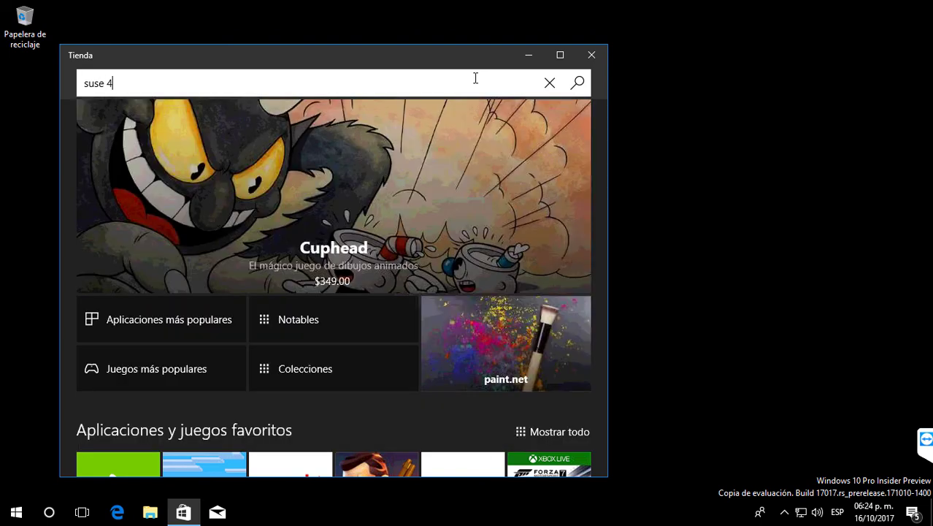
pyautogui.press('BackSpace')
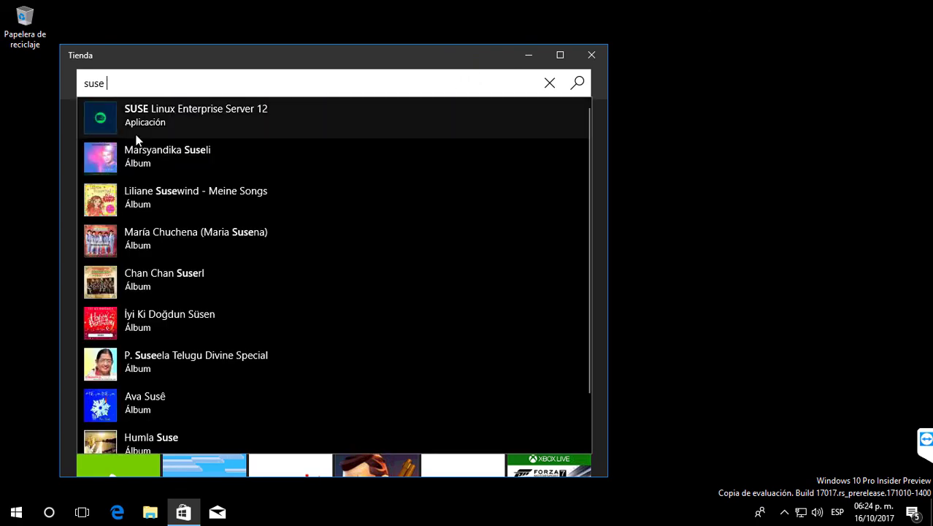
# - Open the openSUSE Leap 42 page from the related apps of SUSE Linux Enterprise Server 12
pyautogui.click(134, 124)
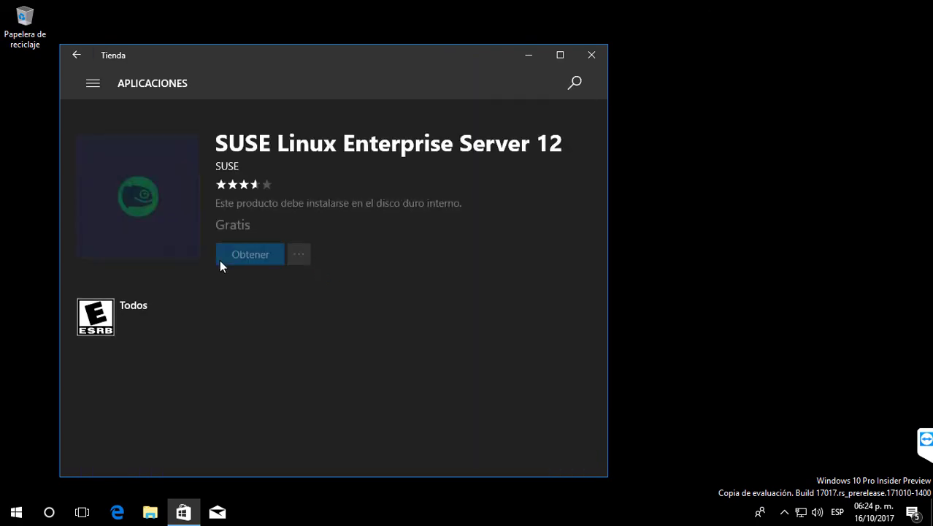
pyautogui.scroll(-8, 246, 276)
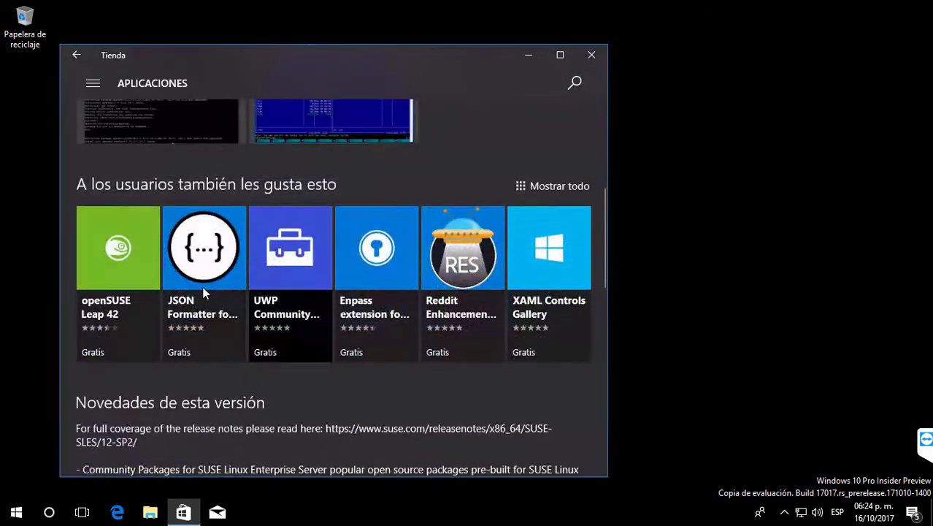
pyautogui.click(124, 283)
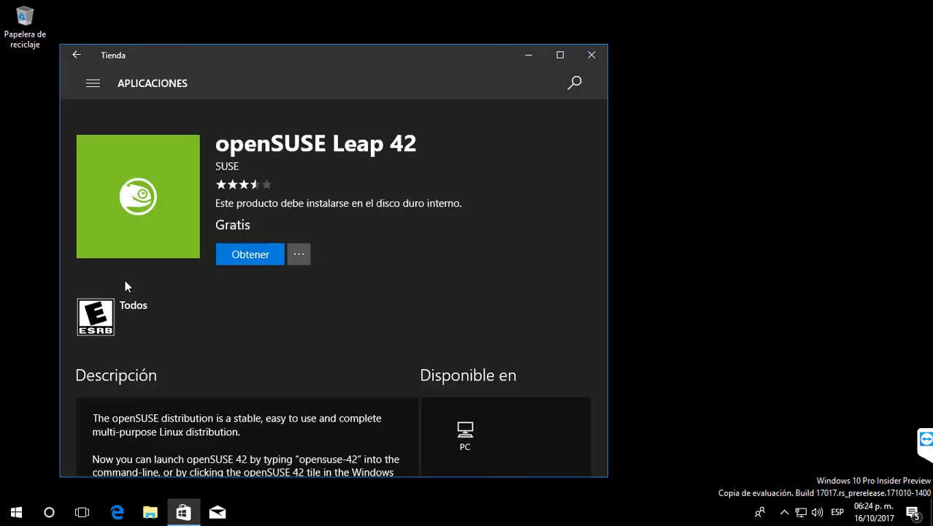
# - Review the openSUSE Leap 42 description and look through its three screenshots
pyautogui.scroll(-8, 386, 281)
pyautogui.scroll(3, 387, 284)
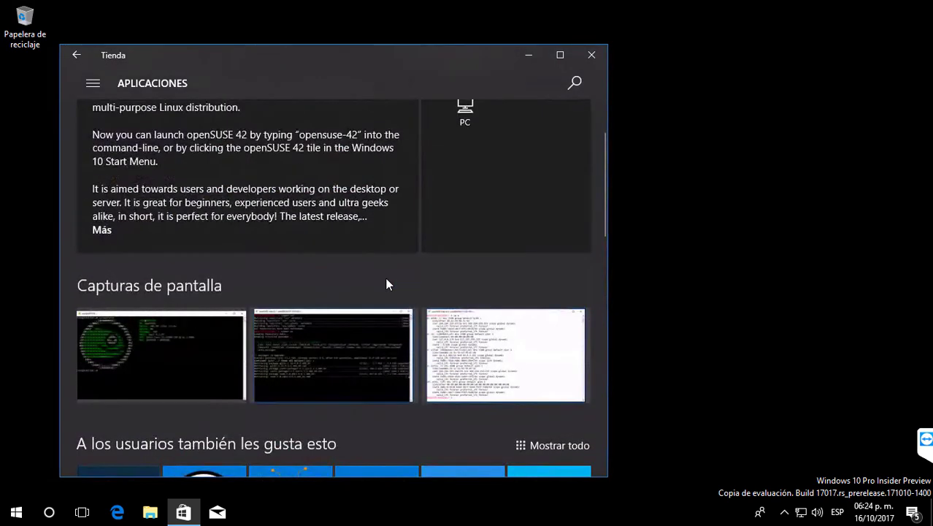
pyautogui.click(209, 340)
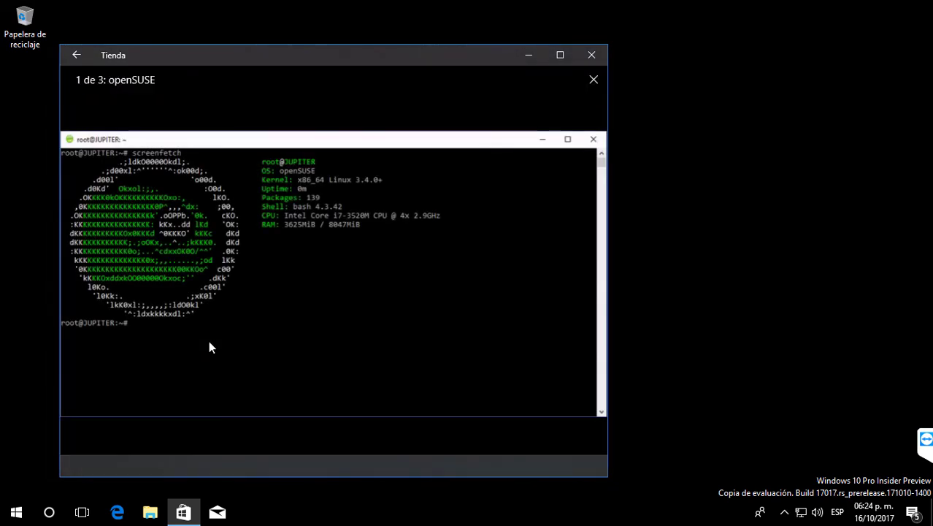
pyautogui.press('Right')
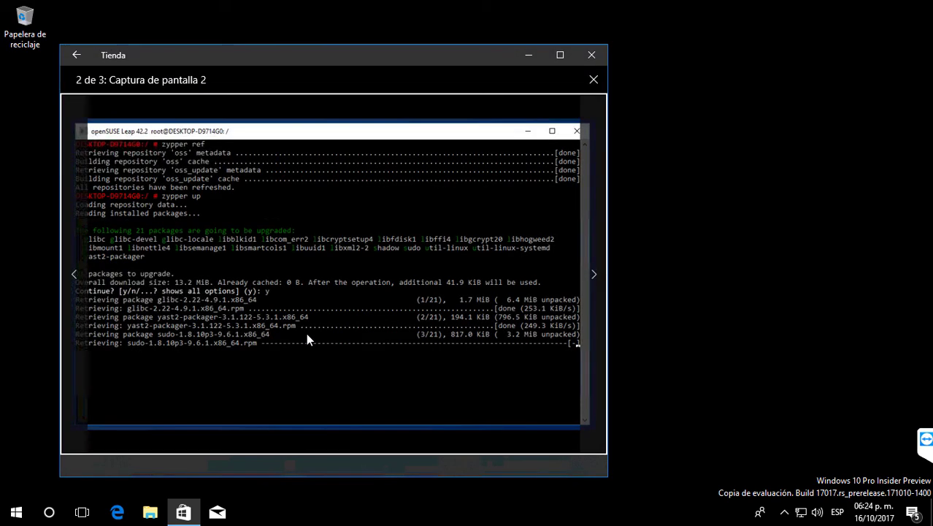
pyautogui.press('Right')
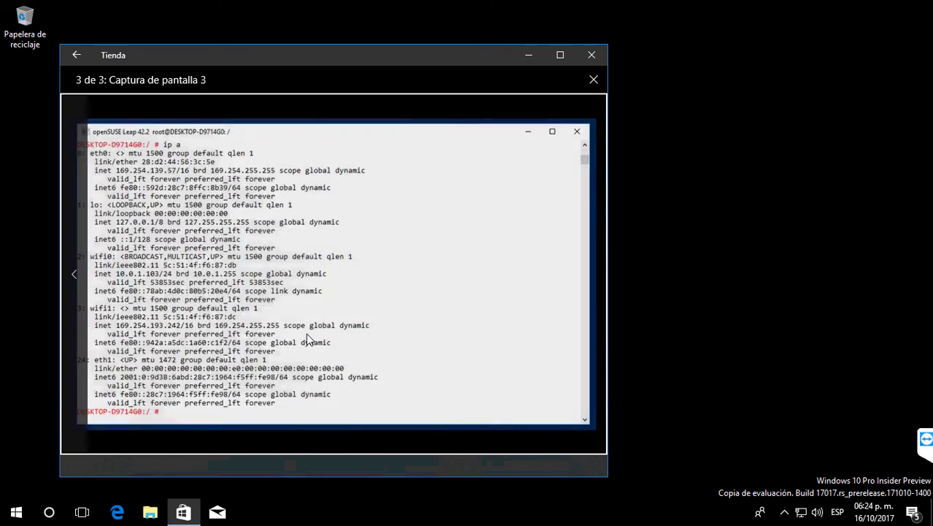
pyautogui.press('Left')
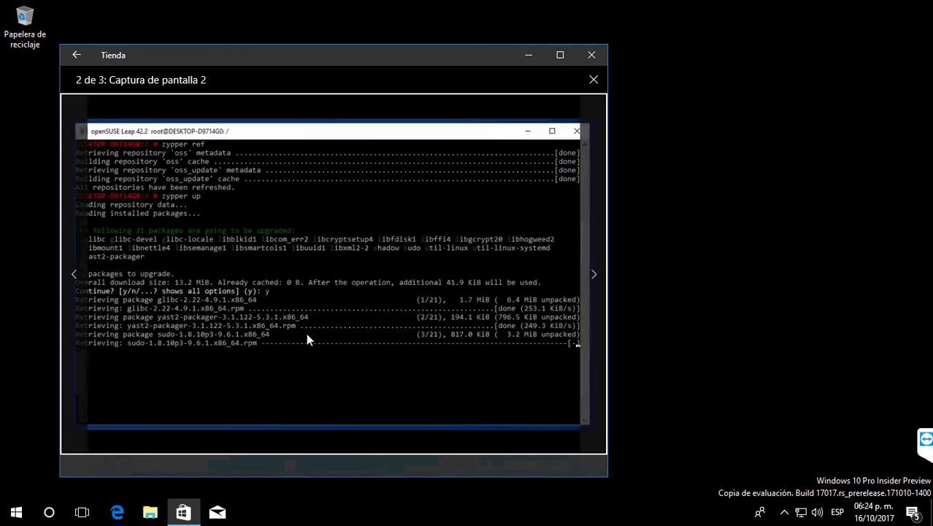
pyautogui.press('Left')
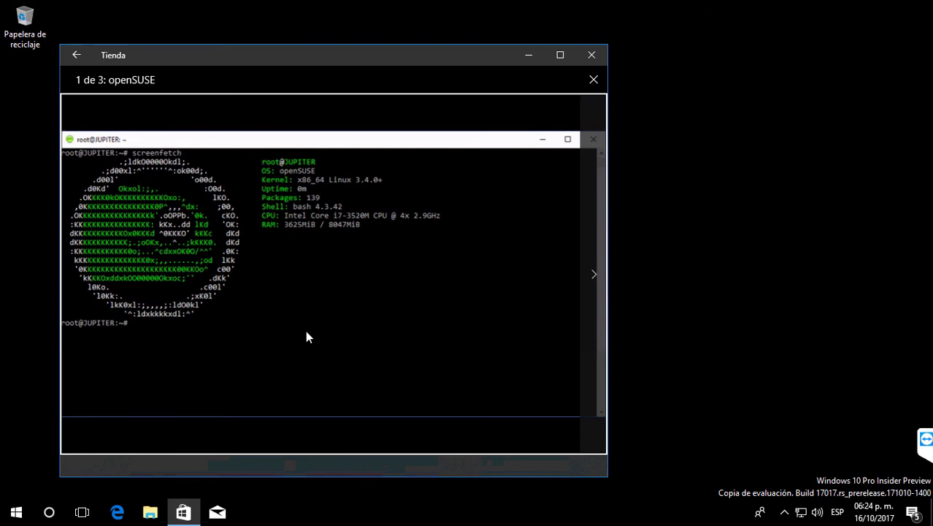
pyautogui.press('Escape')
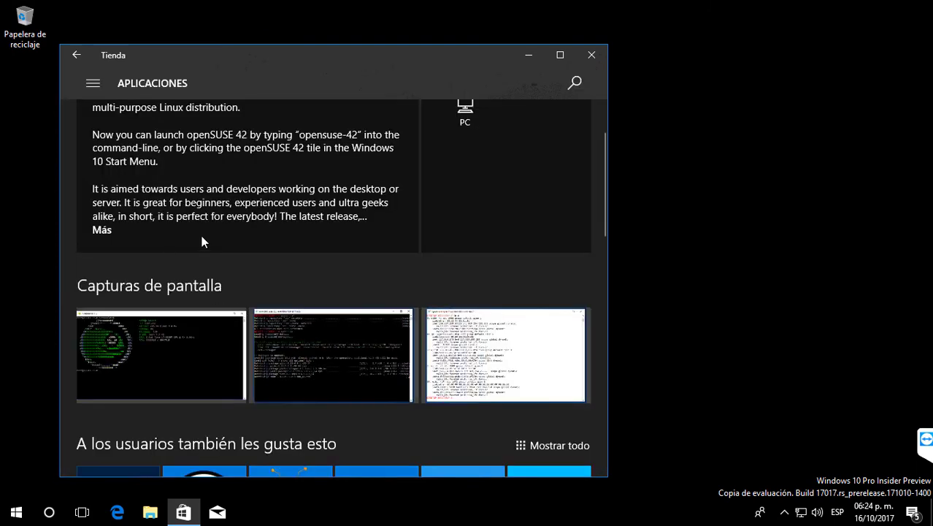
# - Install openSUSE Leap 42 from the Tienda and launch it, closing the store window
pyautogui.scroll(5, 246, 231)
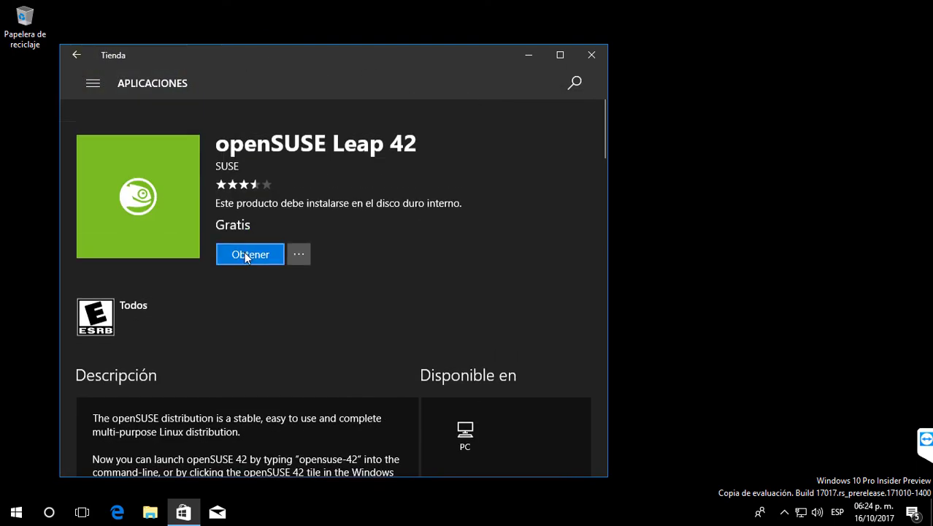
pyautogui.click(246, 256)
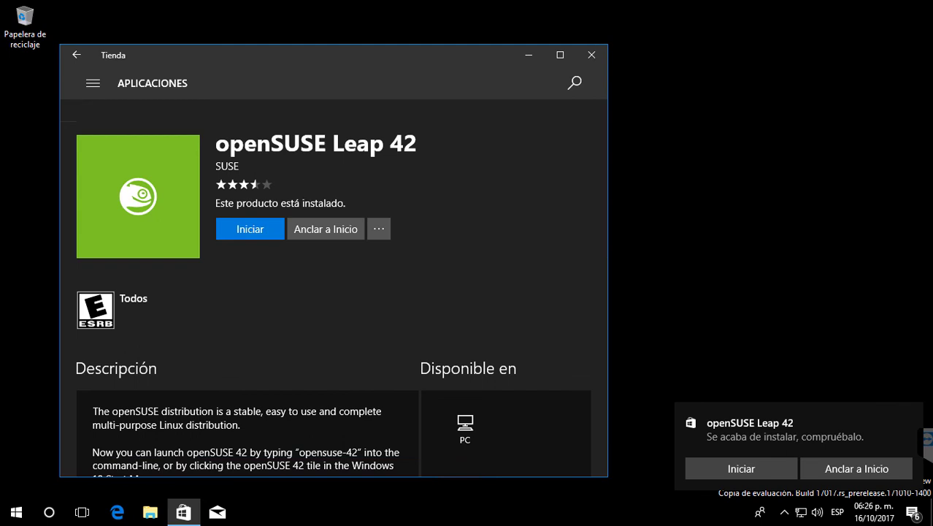
pyautogui.click(588, 57)
pyautogui.click(747, 474)
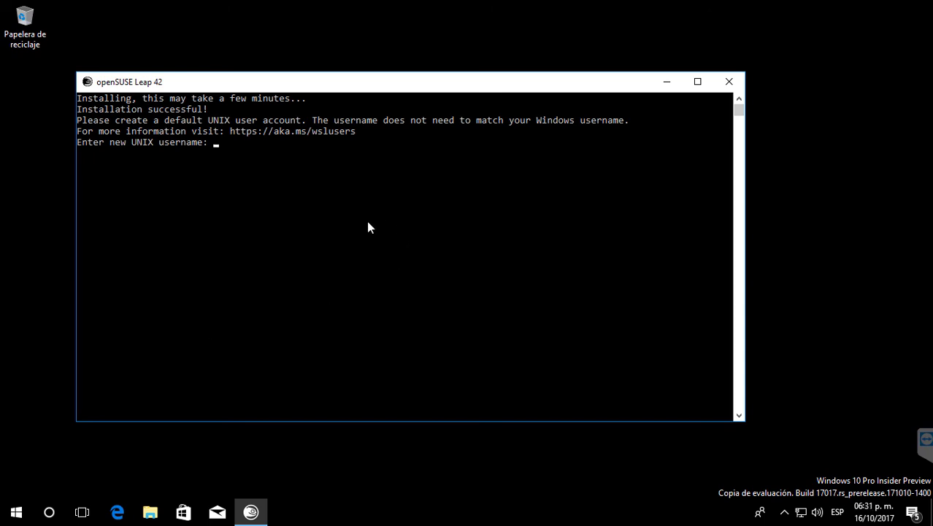
# - Set the new default UNIX username to fox in the openSUSE Leap 42 console
pyautogui.click(368, 223)
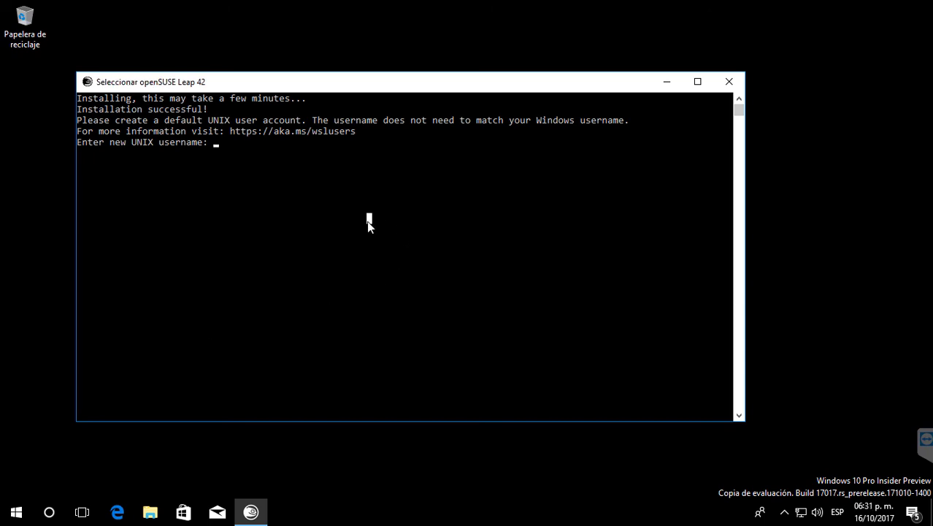
pyautogui.write('fox')
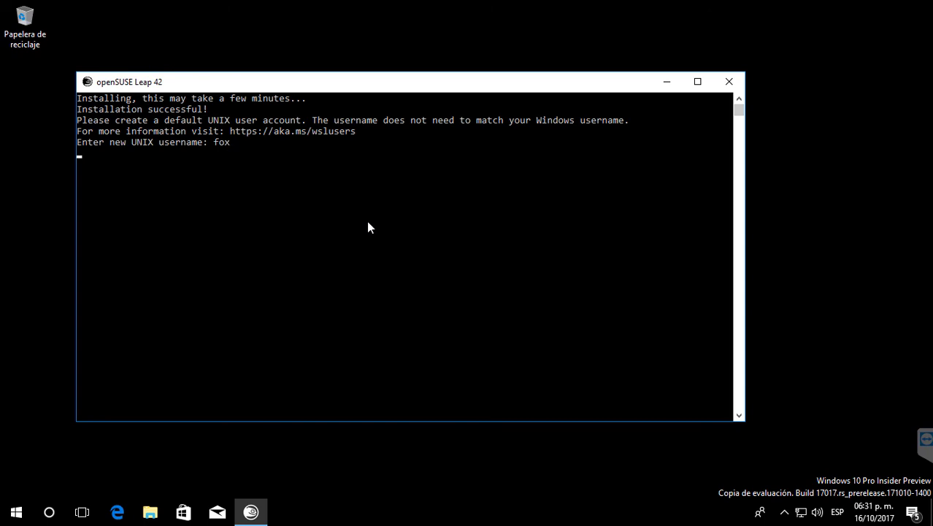
# - Enter and retype the new UNIX user's password, and approve using the same password for the root user
pyautogui.press('Return')
pyautogui.press('Return')
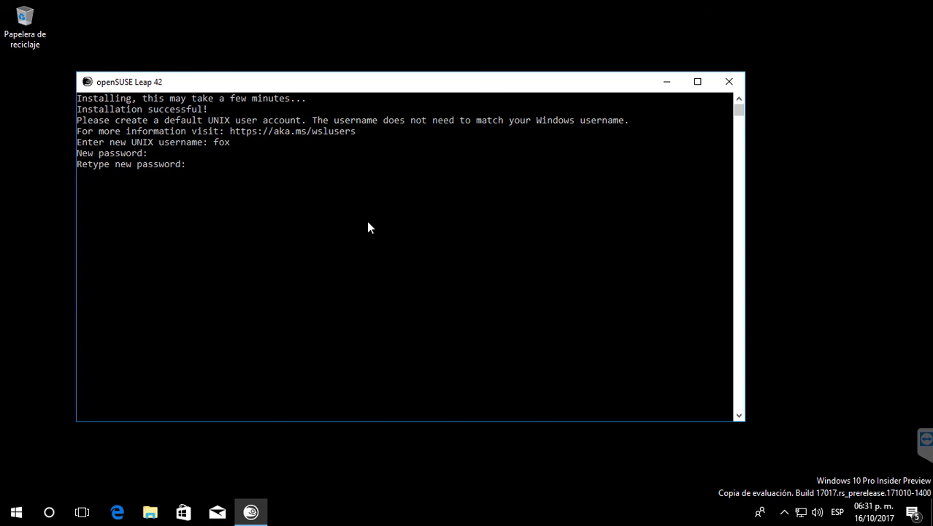
pyautogui.press('Return')
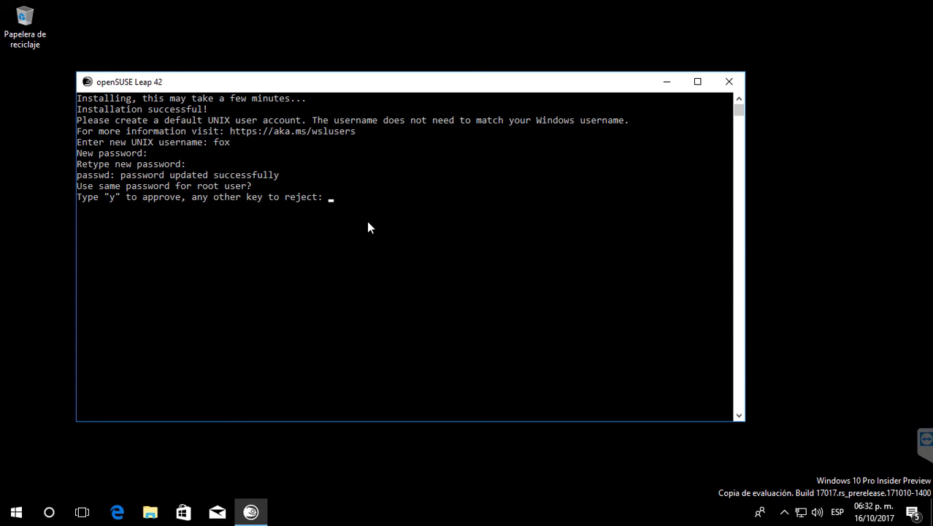
pyautogui.write('y')
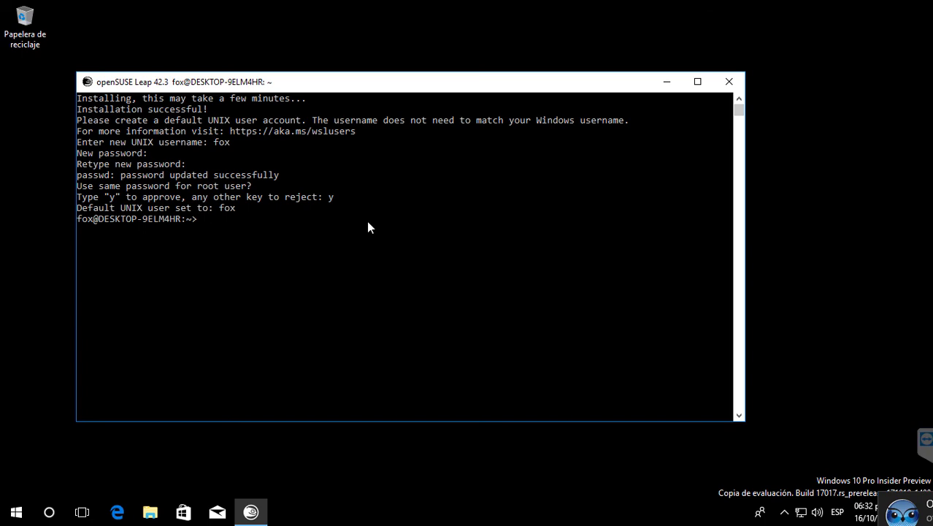
# - Clear the openSUSE console output with the clear command
pyautogui.write('clear')
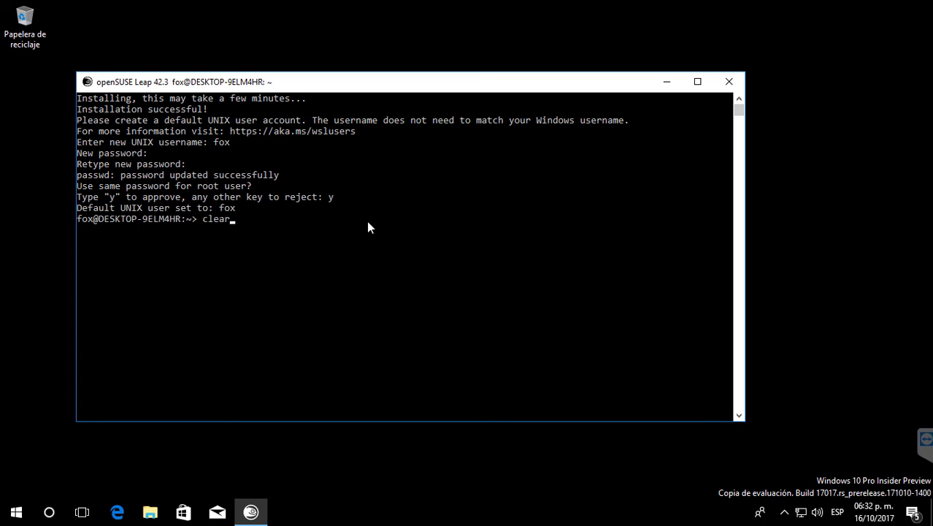
pyautogui.press('Return')
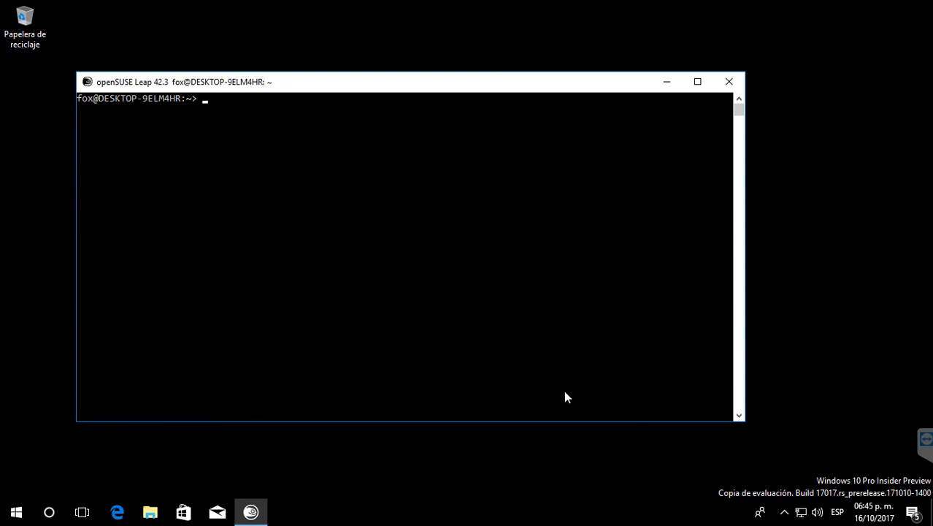
pyautogui.click(479, 328)
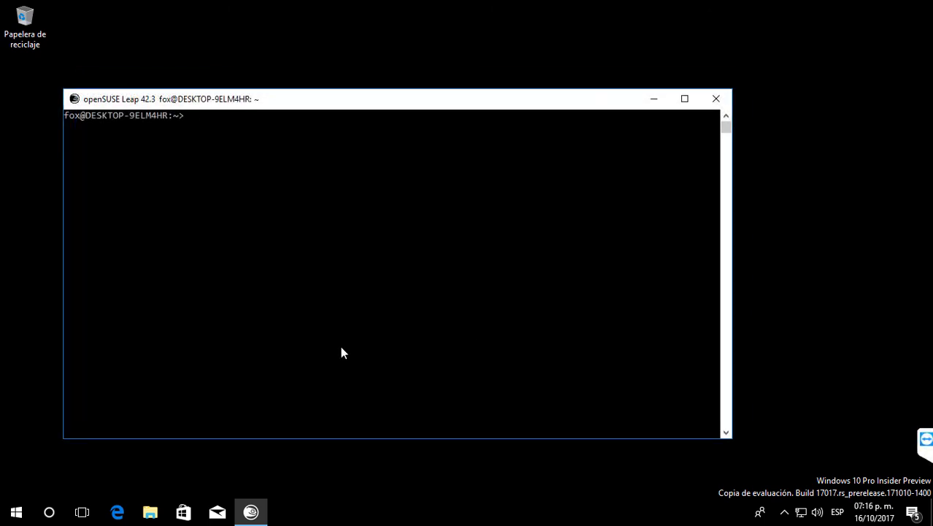
# - Close the openSUSE console, relaunch openSUSE Leap 42 from the recently added apps and move its window slightly lower
pyautogui.click(716, 100)
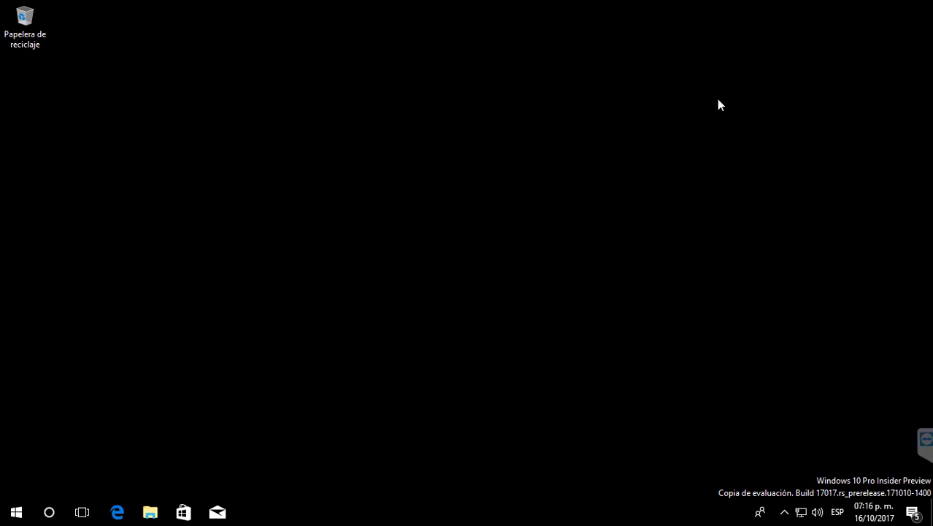
pyautogui.click(15, 514)
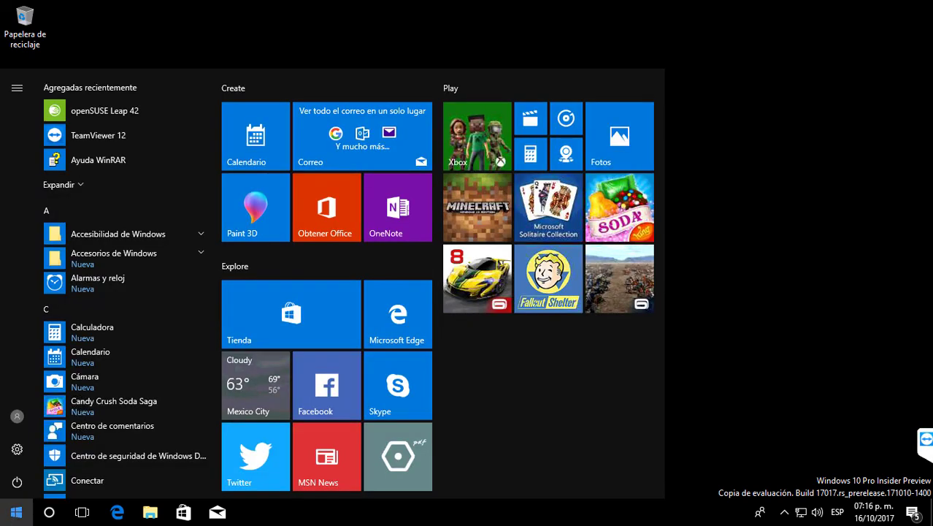
pyautogui.click(64, 113)
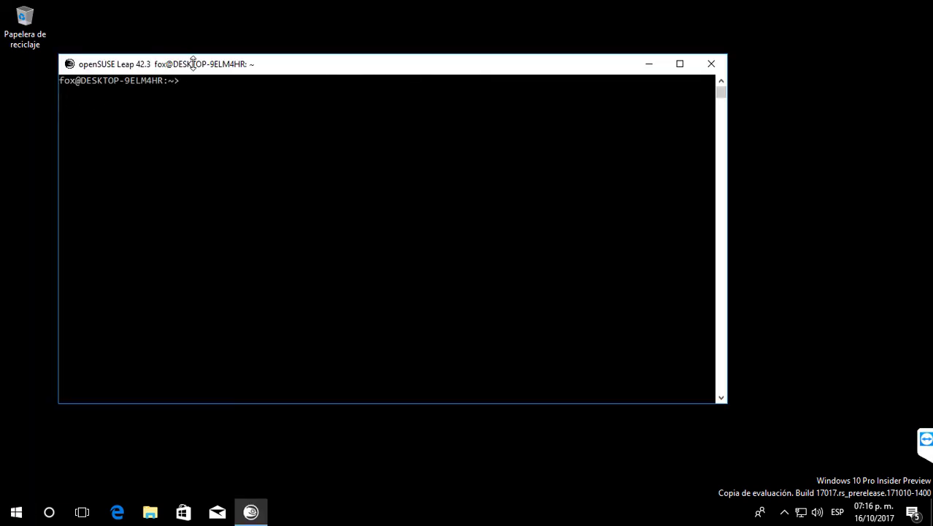
pyautogui.moveTo(196, 65); pyautogui.dragTo(202, 97)
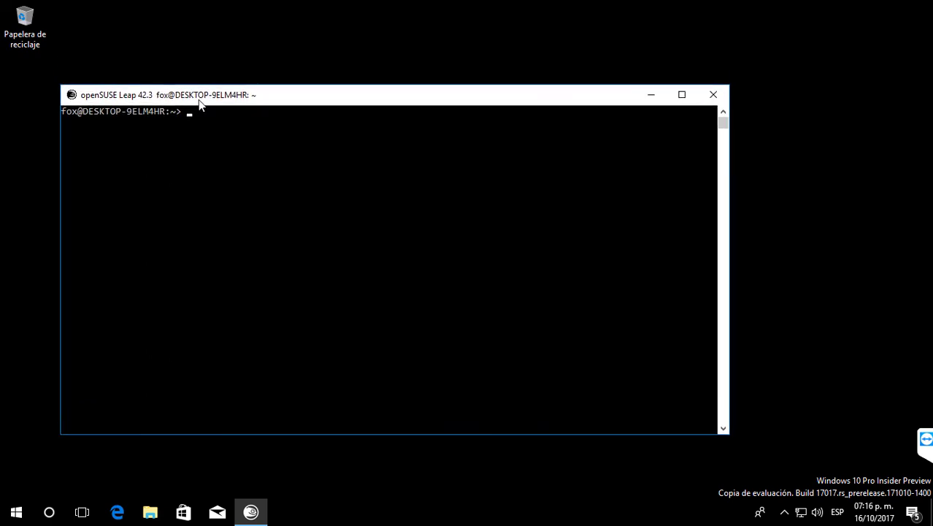
# - Switch to the root user with su, entering the root password
pyautogui.click(222, 138)
pyautogui.write('su')
pyautogui.press('Return')
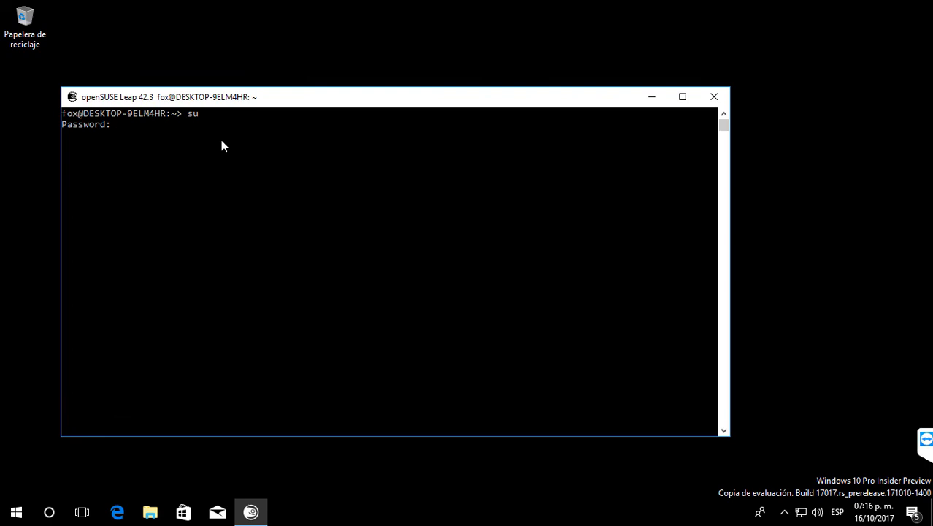
pyautogui.press('Return')
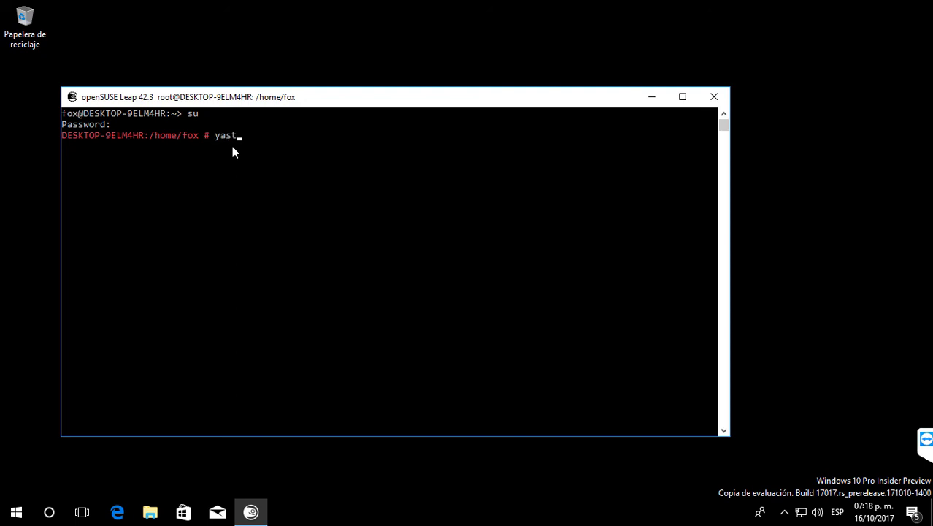
# - Start yast as root and open Software Management from the Software group of the YaST Control Center
pyautogui.press('Return')
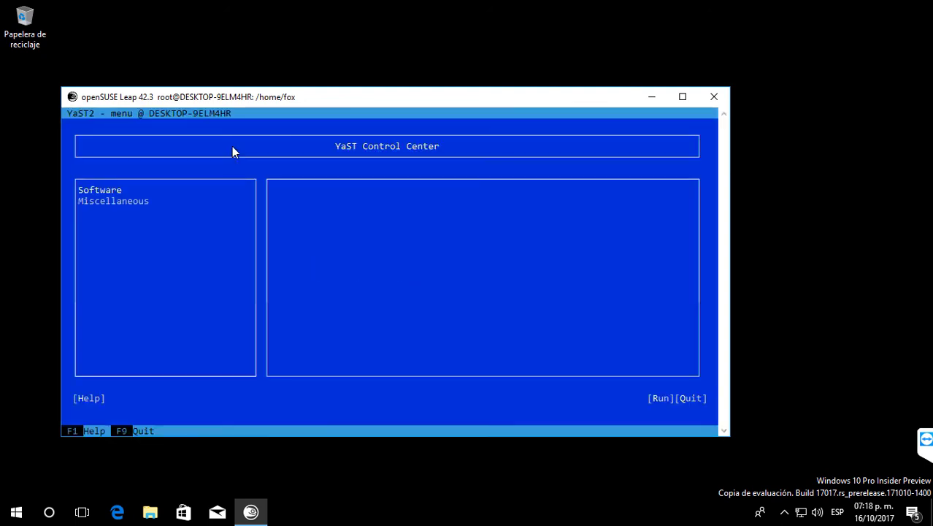
pyautogui.press('Down')
pyautogui.press('Up')
pyautogui.press('Down')
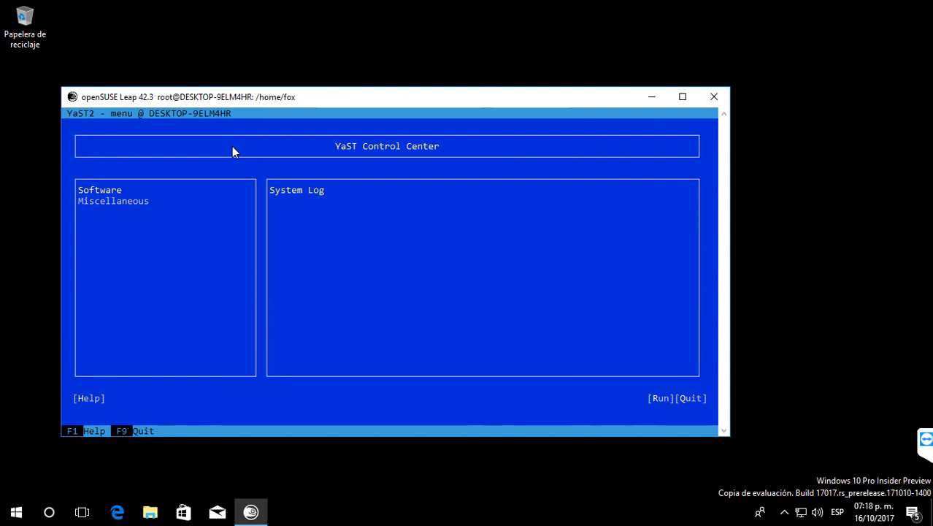
pyautogui.press('Up')
pyautogui.press('Tab')
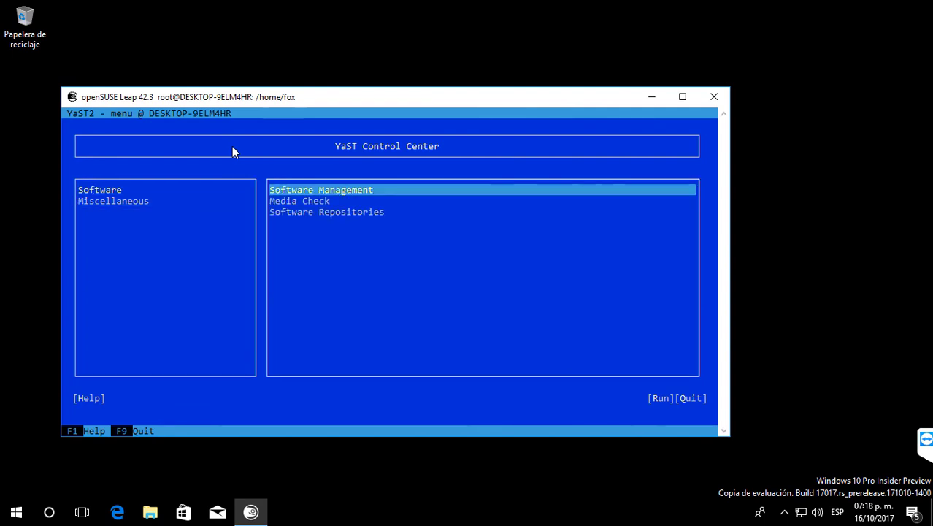
pyautogui.press('Return')
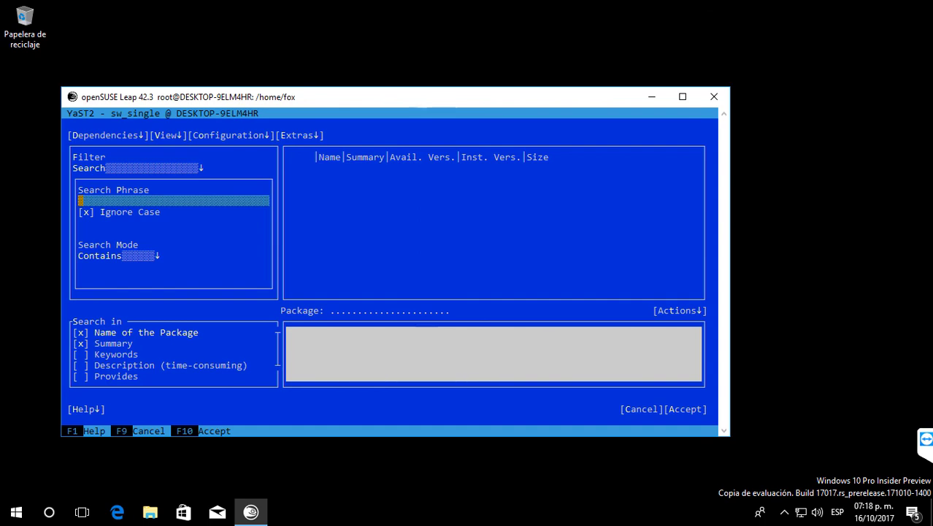
# - Search the software packages for the phrase xfce4
pyautogui.click(180, 202)
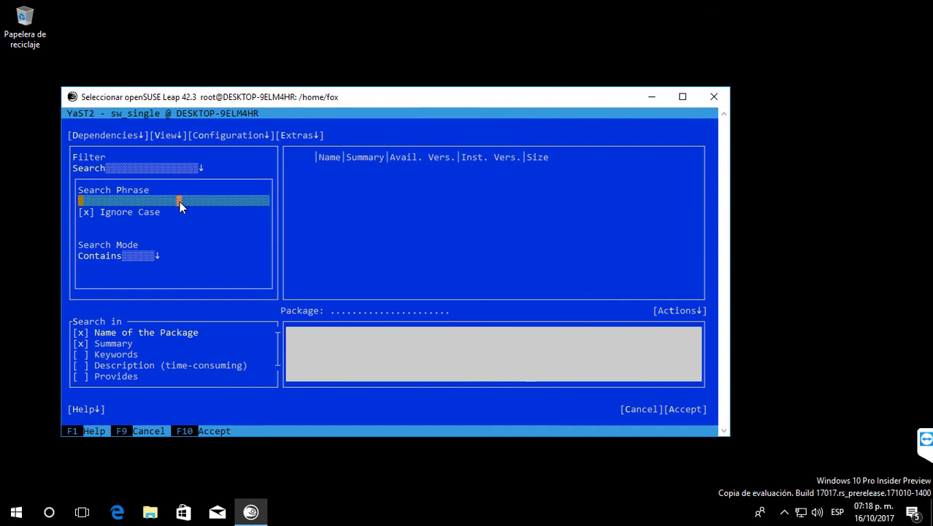
pyautogui.write('xfcw')
pyautogui.press('BackSpace')
pyautogui.write('e4')
pyautogui.press('Return')
# - Mark the xfce4-panel package for installation in the search results
pyautogui.press('Down')
pyautogui.press('Down')
pyautogui.press('Down')
pyautogui.press('Down')
pyautogui.press('Down')
pyautogui.press('Down')
pyautogui.press('Down')
pyautogui.press('Down')
pyautogui.press('Down')
pyautogui.press('Down')
pyautogui.press('Down')
pyautogui.press('Down')
pyautogui.press('Down')
pyautogui.press('Down')
pyautogui.press('Down')
pyautogui.press('Down')
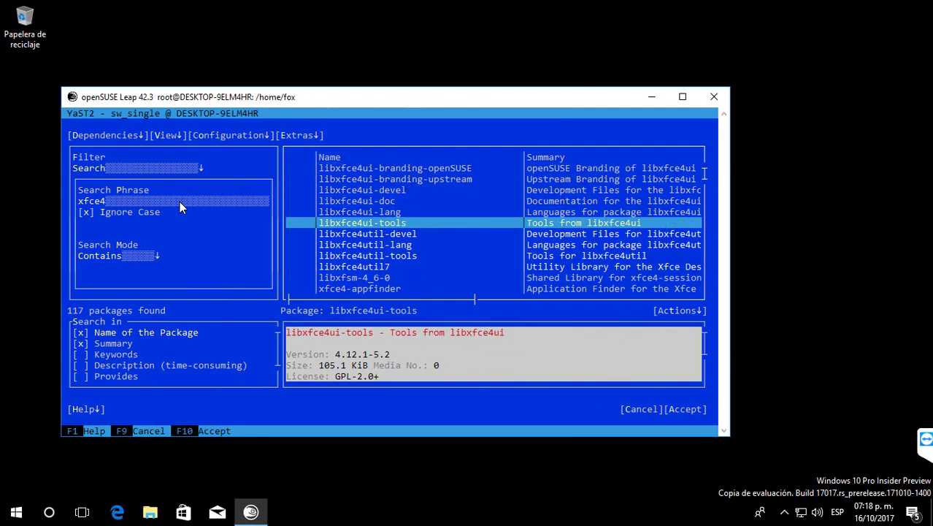
pyautogui.press('Down')
pyautogui.press('Down')
pyautogui.press('Down')
pyautogui.press('Down')
pyautogui.press('Down')
pyautogui.press('Down')
pyautogui.press('Down')
pyautogui.press('Down')
pyautogui.press('Down')
pyautogui.press('Down')
pyautogui.press('Down')
pyautogui.press('Down')
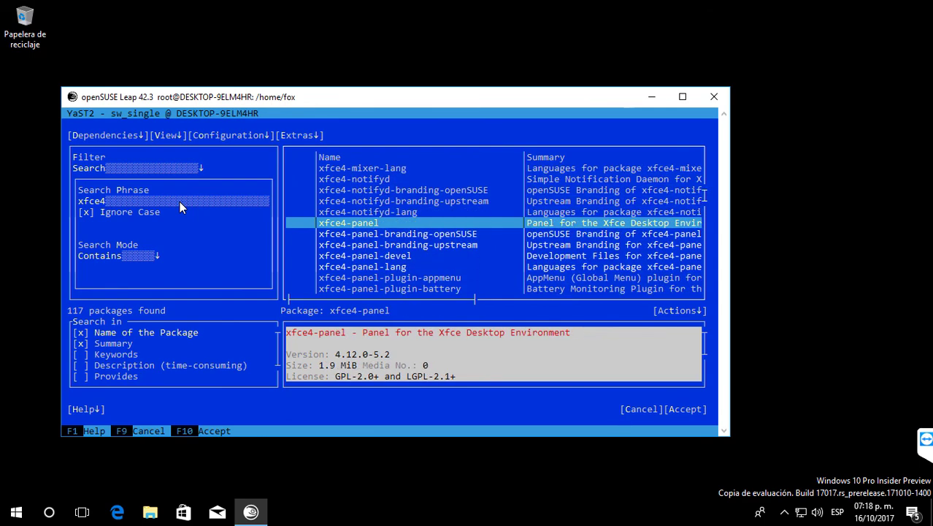
pyautogui.press('+')
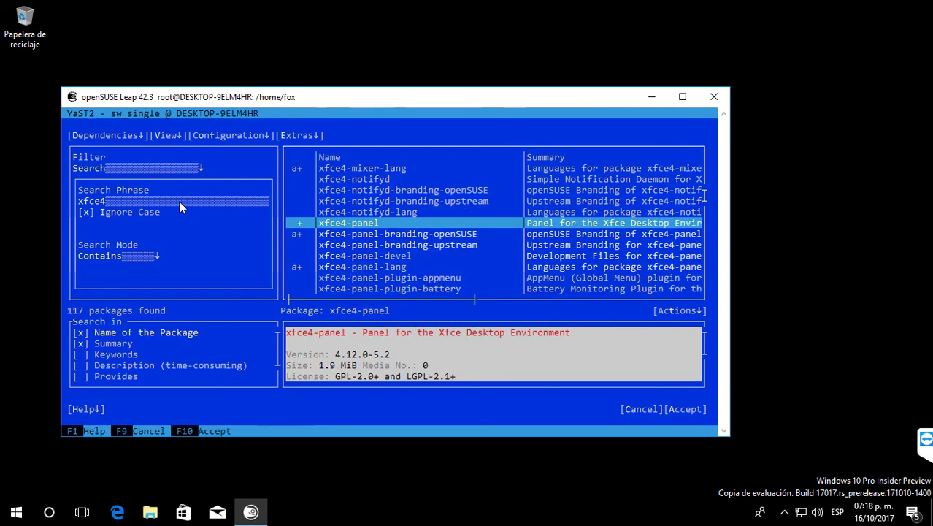
# - Mark the xfce4-session package for installation in the search results
pyautogui.press('Down')
pyautogui.press('Down')
pyautogui.press('Down')
pyautogui.press('Down')
pyautogui.press('Down')
pyautogui.press('Down')
pyautogui.press('Down')
pyautogui.press('Down')
pyautogui.press('Down')
pyautogui.press('Down')
pyautogui.press('Down')
pyautogui.press('Down')
pyautogui.press('Down')
pyautogui.press('Down')
pyautogui.press('Down')
pyautogui.press('Down')
pyautogui.press('Down')
pyautogui.press('Down')
pyautogui.press('Down')
pyautogui.press('Down')
pyautogui.press('Down')
pyautogui.press('Down')
pyautogui.press('Down')
pyautogui.press('Down')
pyautogui.press('Down')
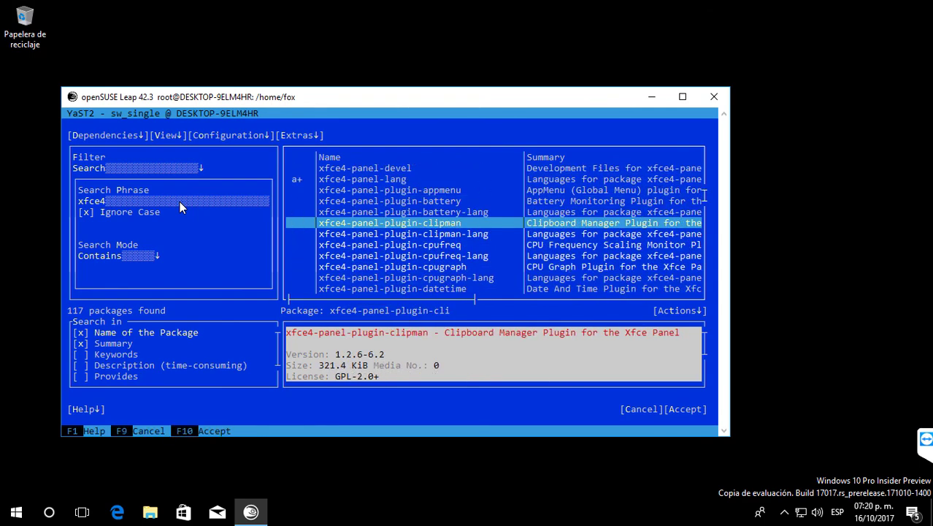
pyautogui.press('Down')
pyautogui.press('Down')
pyautogui.press('Down')
pyautogui.press('Down')
pyautogui.press('Down')
pyautogui.press('Down')
pyautogui.press('Down')
pyautogui.press('Down')
pyautogui.press('Down')
pyautogui.press('Down')
pyautogui.press('Down')
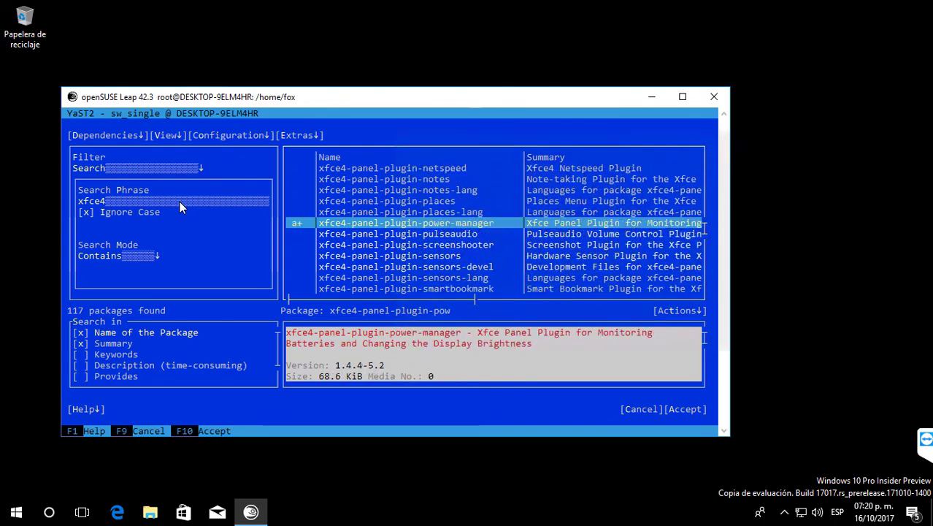
pyautogui.press('Down')
pyautogui.press('Down')
pyautogui.press('Down')
pyautogui.press('Down')
pyautogui.press('Down')
pyautogui.press('Down')
pyautogui.press('Down')
pyautogui.press('Down')
pyautogui.press('Down')
pyautogui.press('Down')
pyautogui.press('Down')
pyautogui.press('Down')
pyautogui.press('Down')
pyautogui.press('Down')
pyautogui.press('Down')
pyautogui.press('Down')
pyautogui.press('Down')
pyautogui.press('Down')
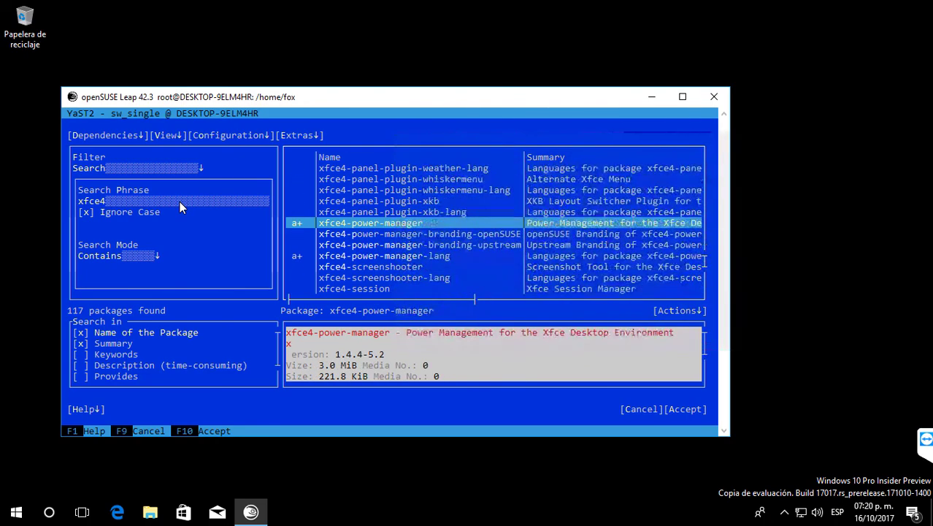
pyautogui.press('Down')
pyautogui.press('Down')
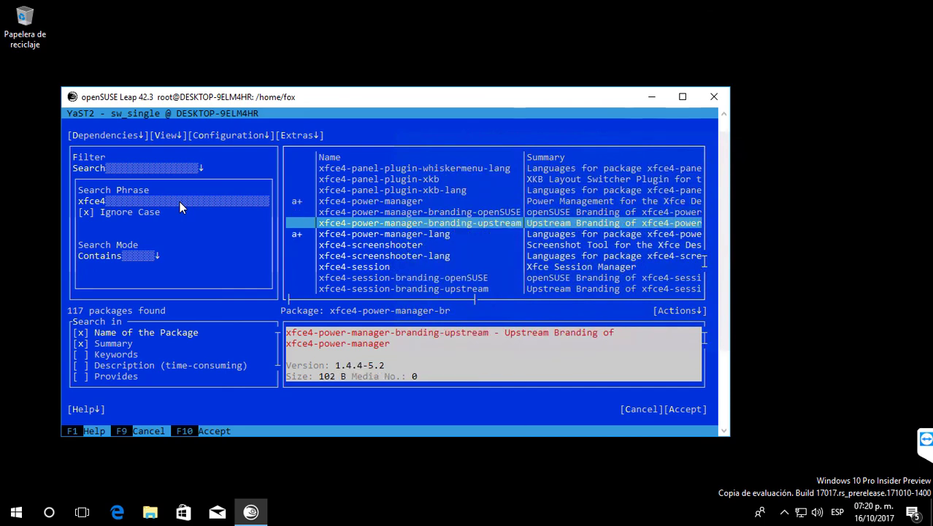
pyautogui.press('Down')
pyautogui.press('Down')
pyautogui.press('Down')
pyautogui.press('Down')
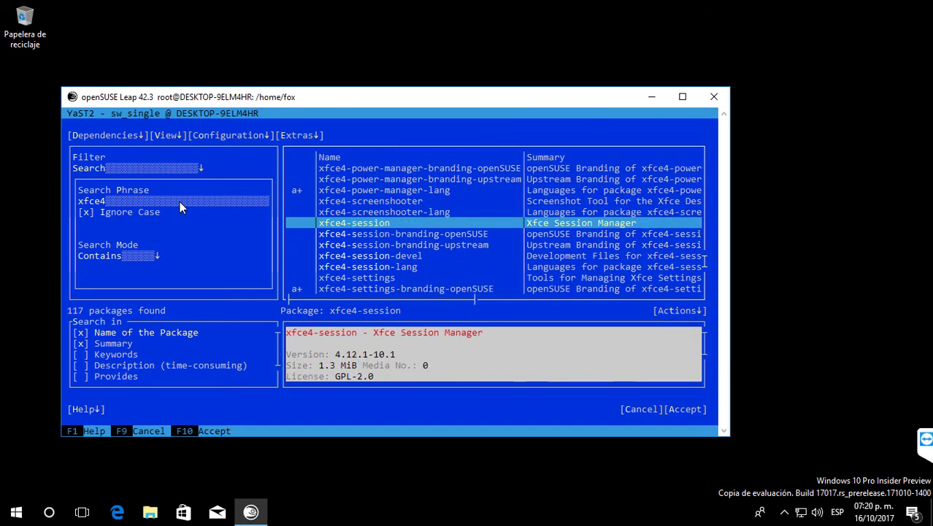
pyautogui.press('space')
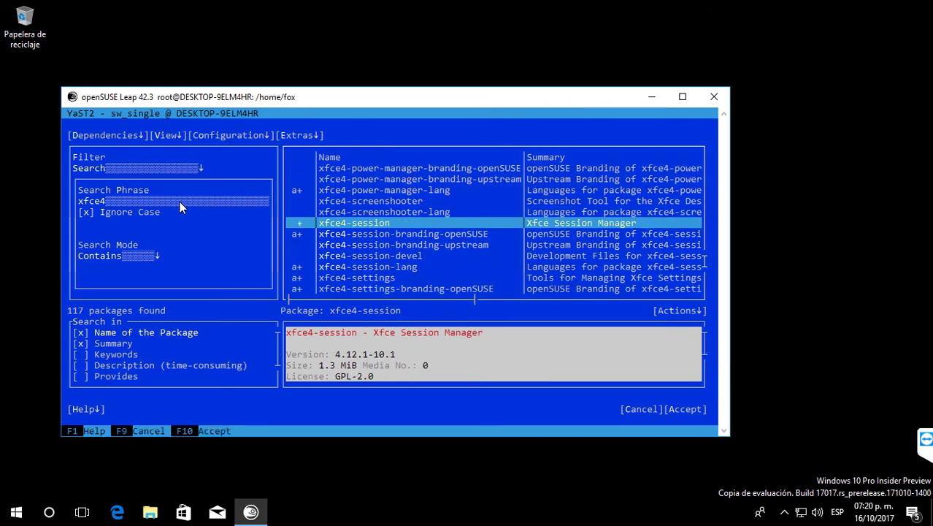
# - Look through the xfce4 packages listed after xfce4-session and check which ones are marked for installation
pyautogui.press('Down')
pyautogui.press('Down')
pyautogui.press('Down')
pyautogui.press('Down')
pyautogui.press('Down')
pyautogui.press('Down')
pyautogui.press('Down')
pyautogui.press('Down')
pyautogui.press('Down')
pyautogui.press('Down')
pyautogui.press('Down')
pyautogui.press('Down')
pyautogui.press('Down')
pyautogui.press('Down')
pyautogui.press('Down')
pyautogui.press('Down')
pyautogui.press('Down')
pyautogui.press('Up')
pyautogui.press('Up')
pyautogui.press('Up')
pyautogui.press('Up')
pyautogui.press('Up')
pyautogui.press('Up')
pyautogui.press('Up')
pyautogui.press('Up')
pyautogui.press('Up')
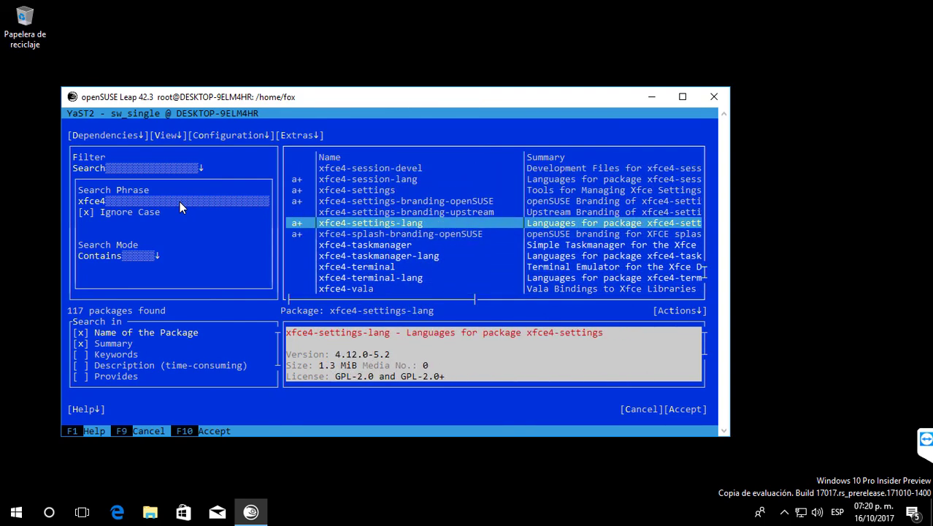
# - Review the xfce4 search results from the first package down to libxfce4util-lang, checking which ones are marked for installation
pyautogui.press('Up')
pyautogui.press('Up')
pyautogui.press('Up')
pyautogui.press('Up')
pyautogui.press('Up')
pyautogui.press('Up')
pyautogui.press('Up')
pyautogui.press('Up')
pyautogui.press('Up')
pyautogui.press('Up')
pyautogui.press('Up')
pyautogui.press('Up')
pyautogui.press('Up')
pyautogui.press('Up')
pyautogui.press('Up')
pyautogui.press('Up')
pyautogui.press('Up')
pyautogui.press('Up')
pyautogui.press('Up')
pyautogui.press('Up')
pyautogui.press('Up')
pyautogui.press('Up')
pyautogui.press('Up')
pyautogui.press('Up')
pyautogui.press('Up')
pyautogui.press('Up')
pyautogui.press('Up')
pyautogui.press('Up')
pyautogui.press('Up')
pyautogui.press('Up')
pyautogui.press('Up')
pyautogui.press('Up')
pyautogui.press('Up')
pyautogui.press('Up')
pyautogui.press('Up')
pyautogui.press('Up')
pyautogui.press('Up')
pyautogui.press('Up')
pyautogui.press('Up')
pyautogui.press('Up')
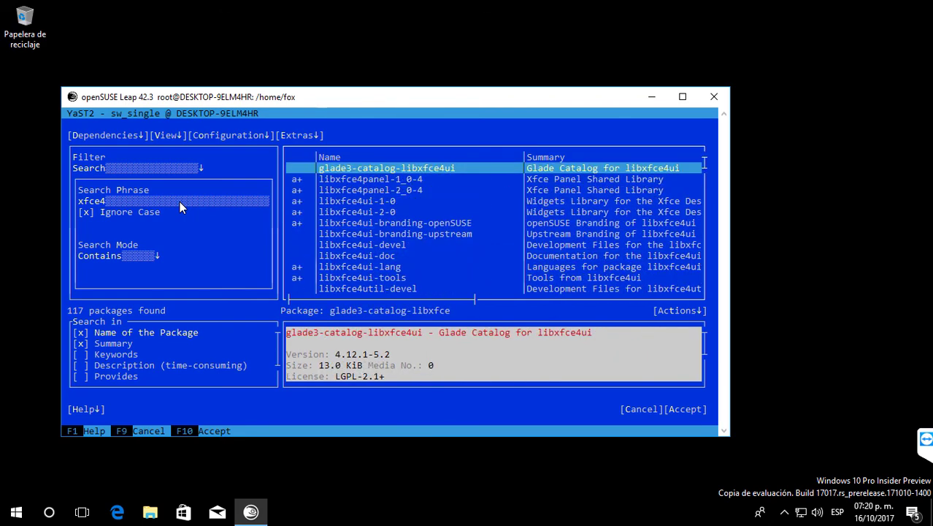
pyautogui.press('Down')
pyautogui.press('Down')
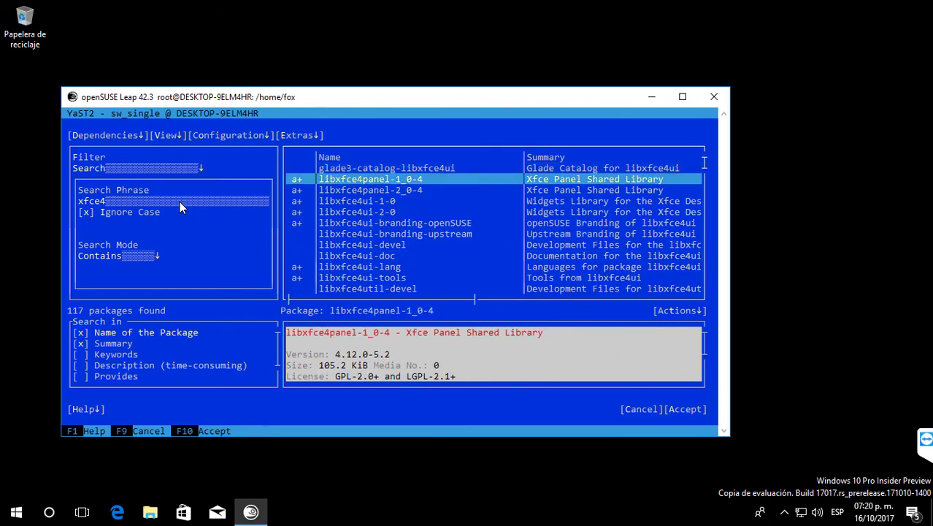
pyautogui.press('Down')
pyautogui.press('Down')
pyautogui.press('Down')
pyautogui.press('Down')
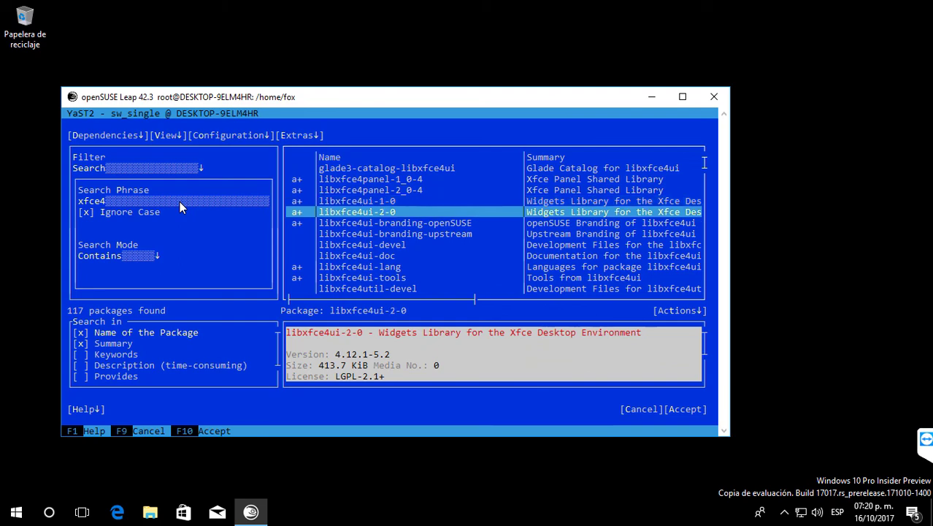
pyautogui.press('Down')
pyautogui.press('Down')
pyautogui.press('Down')
pyautogui.press('Down')
pyautogui.press('Down')
pyautogui.press('Down')
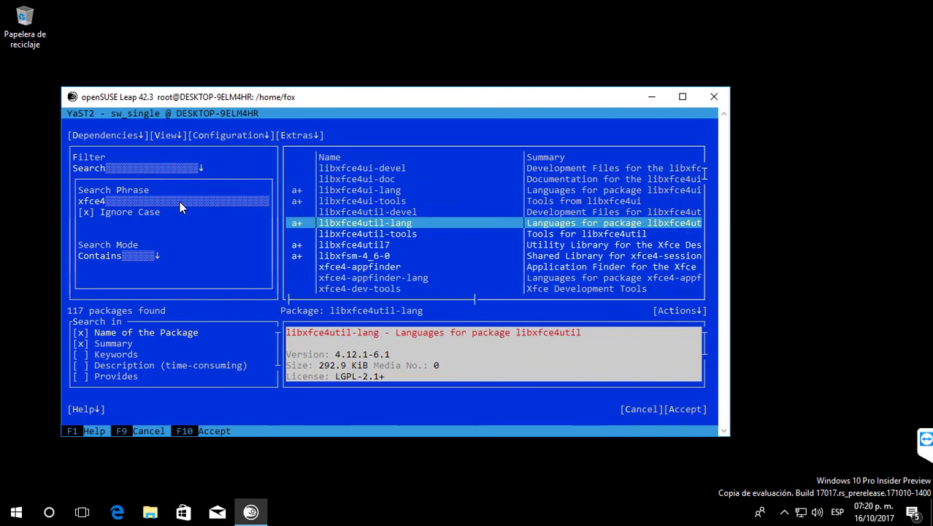
# - Accept the package selection and confirm the automatic dependency changes to install the Xfce packages
pyautogui.press('Tab')
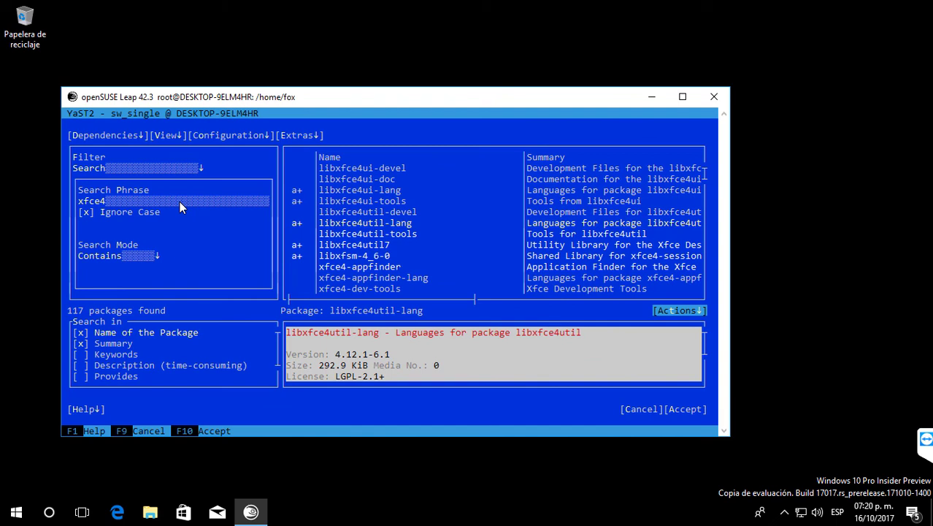
pyautogui.press('Tab')
pyautogui.press('Tab')
pyautogui.press('Tab')
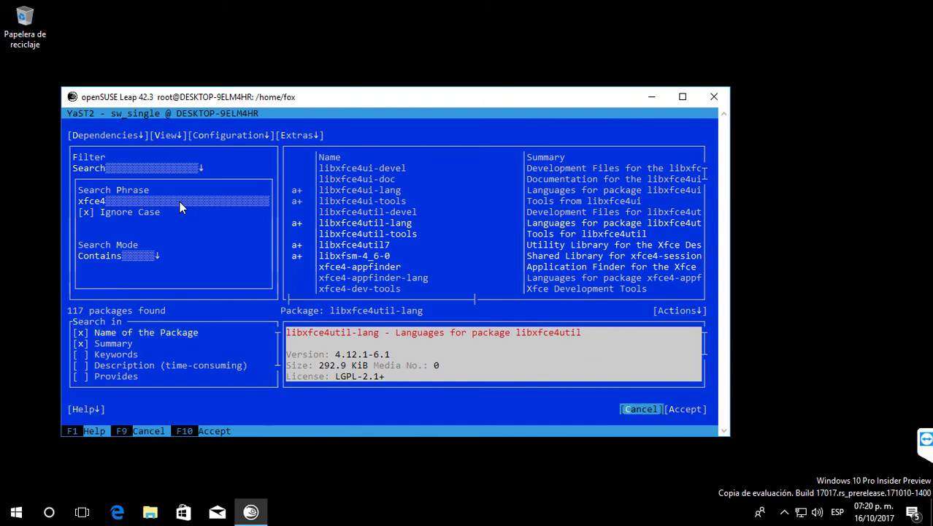
pyautogui.press('Tab')
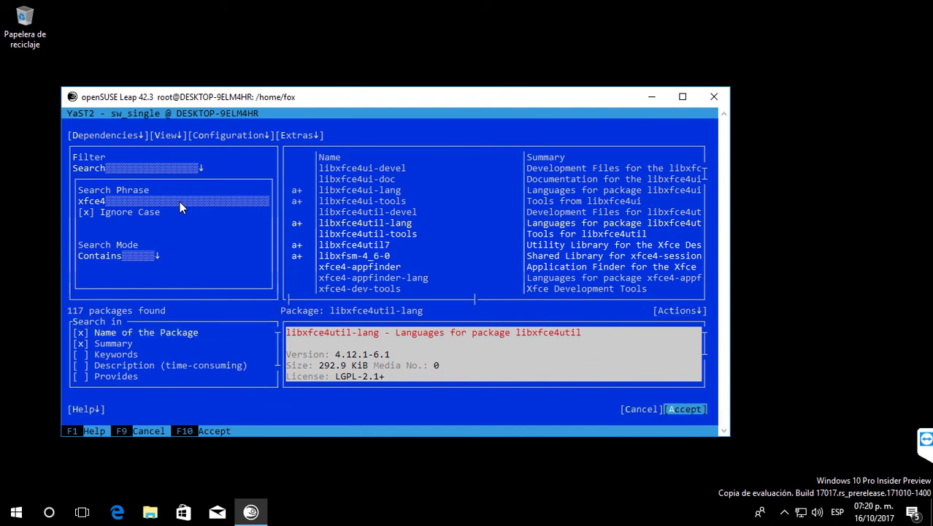
pyautogui.press('Return')
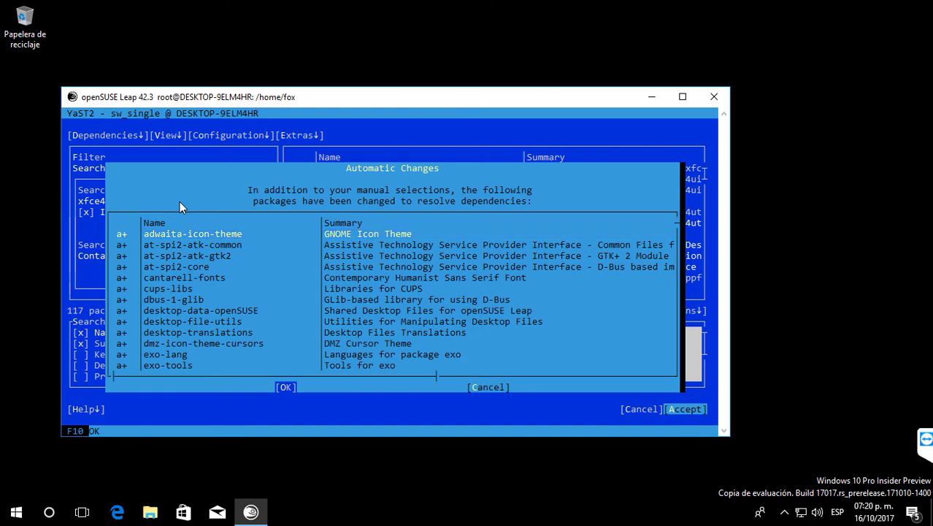
pyautogui.press('Return')
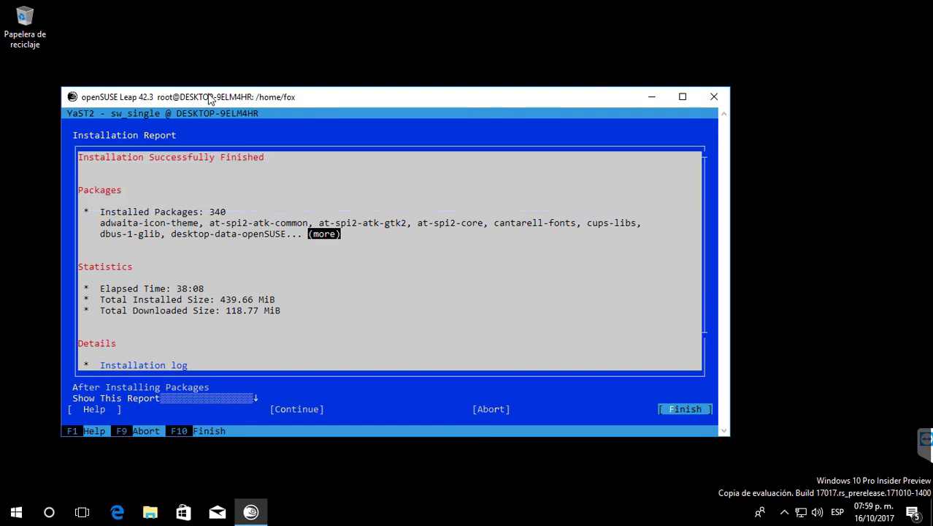
# - Finish the installation report and return to the YaST Control Center
pyautogui.press('Tab')
pyautogui.press('Tab')
pyautogui.press('Tab')
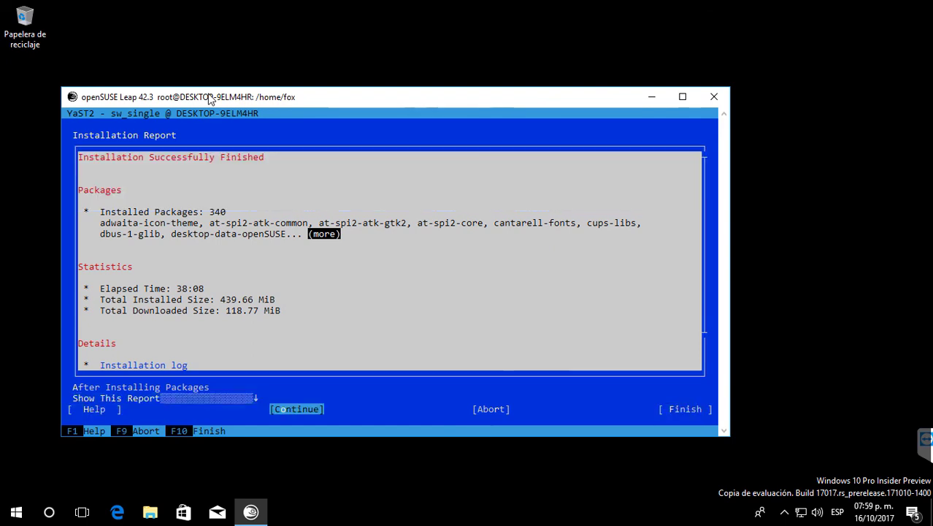
pyautogui.press('Tab')
pyautogui.press('Tab')
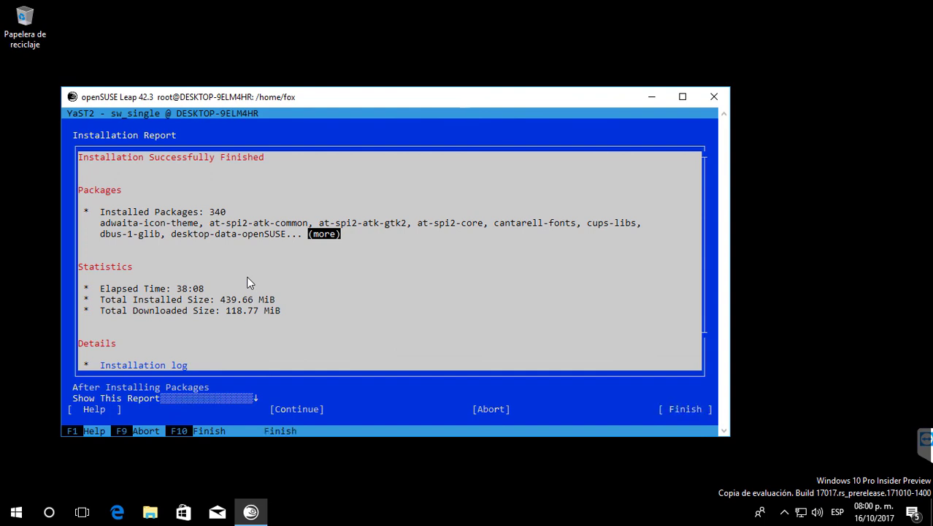
pyautogui.press('F10')
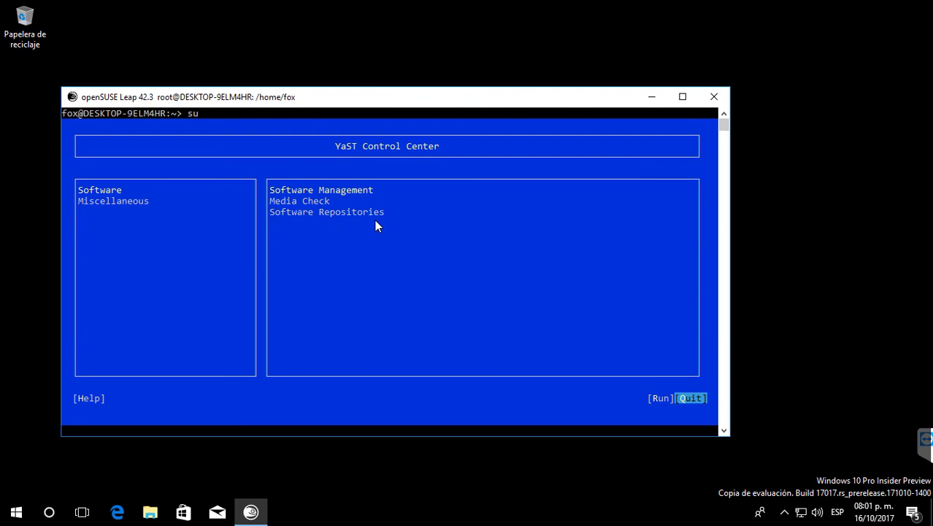
# - Quit the YaST Control Center and clear the terminal
pyautogui.press('Tab')
pyautogui.press('Tab')
pyautogui.press('Tab')
pyautogui.press('Tab')
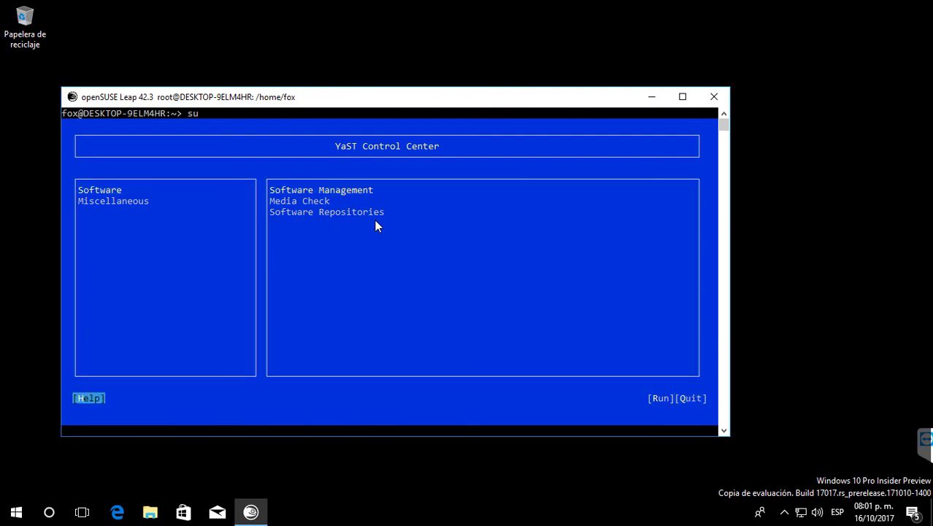
pyautogui.press('Tab')
pyautogui.press('Tab')
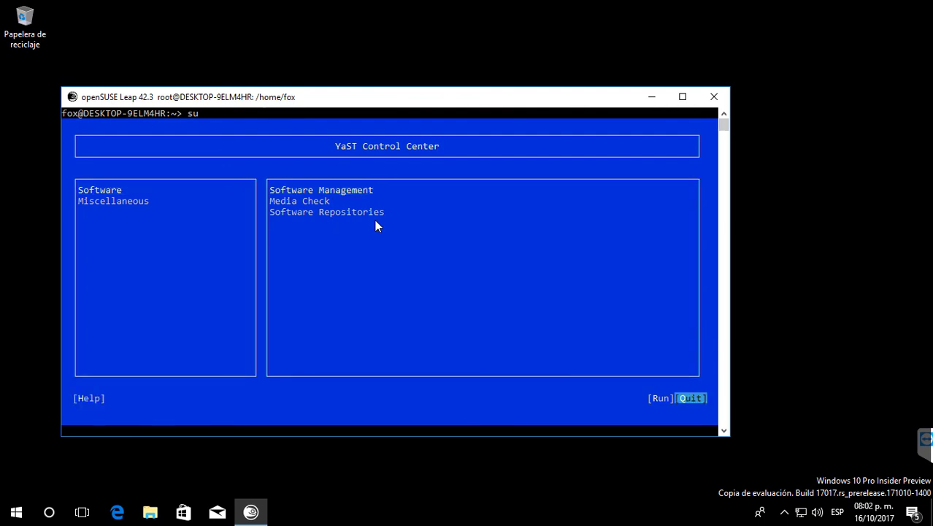
pyautogui.press('Return')
pyautogui.write('clear')
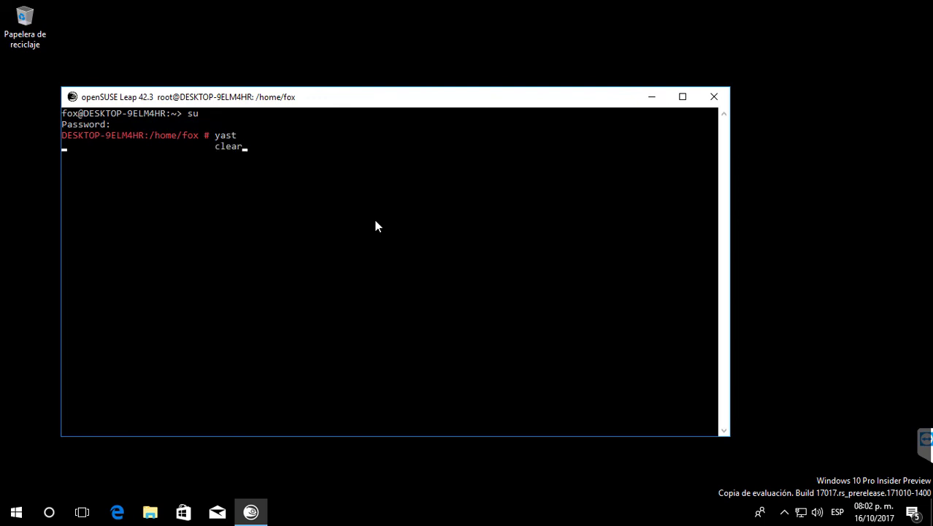
pyautogui.press('Return')
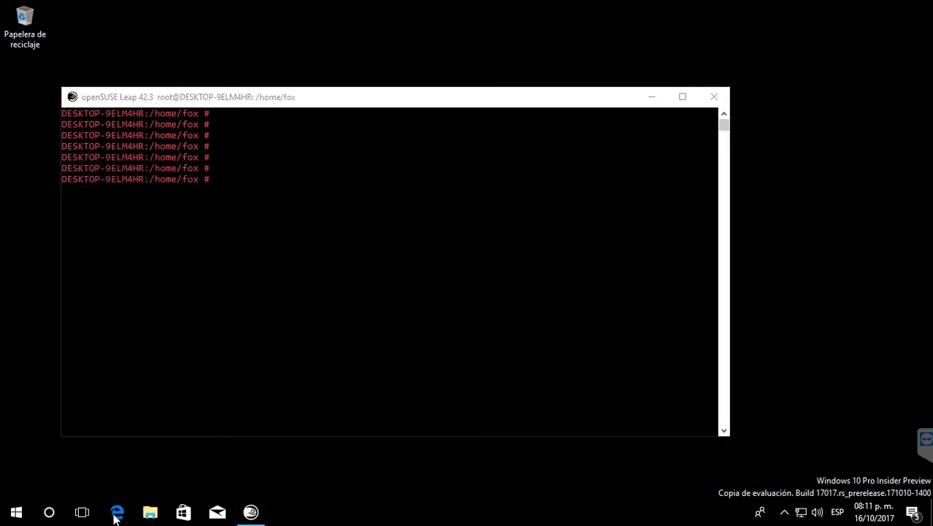
pyautogui.click(115, 515)
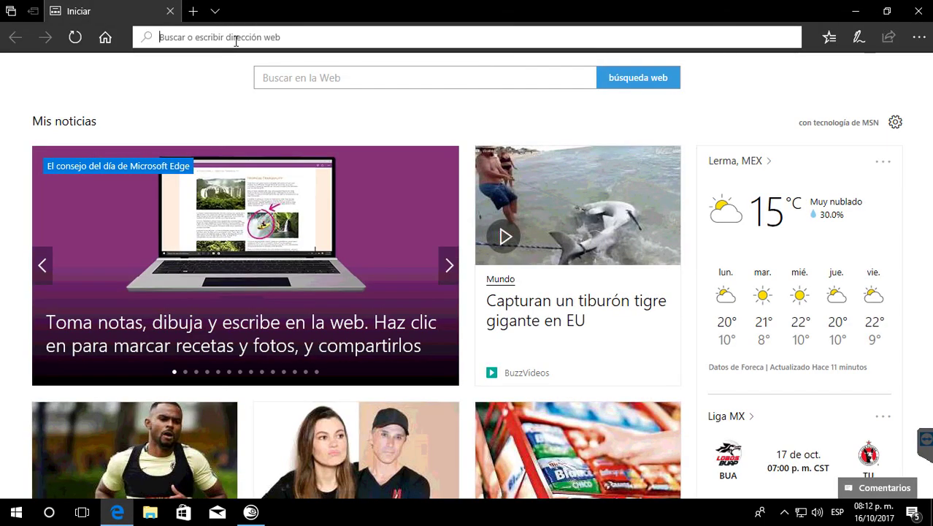
pyautogui.write('https://sourceforge.net/projects/vcxsrv/')
pyautogui.press('Return')
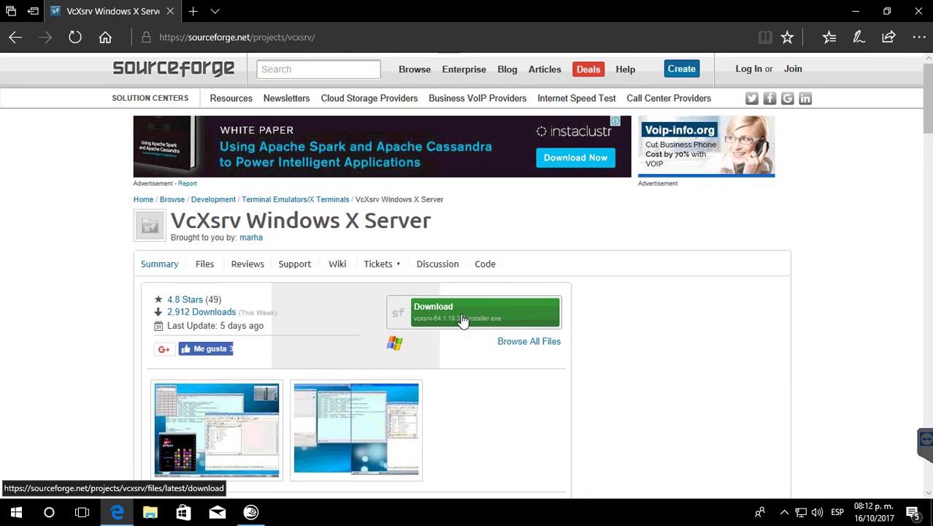
pyautogui.click(462, 320)
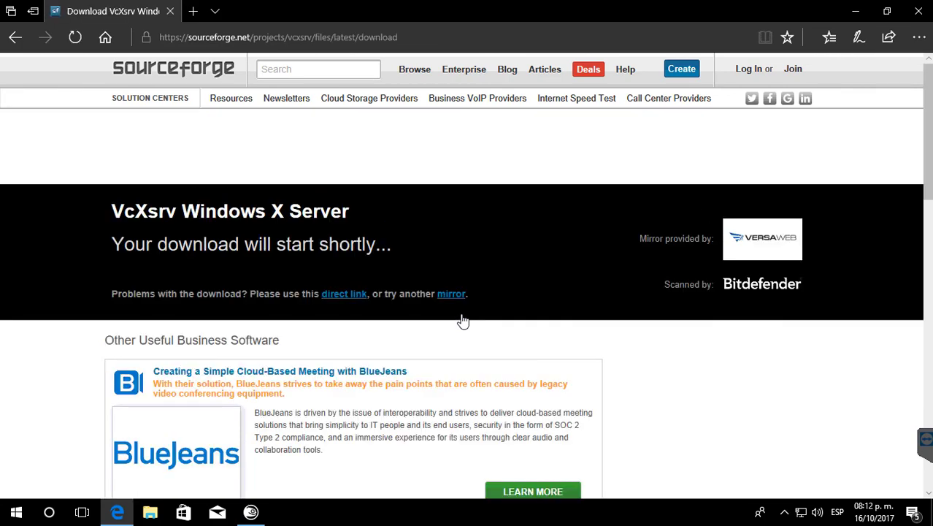
pyautogui.press('super+Down')
pyautogui.press('super+Left')
pyautogui.press('super+Down')
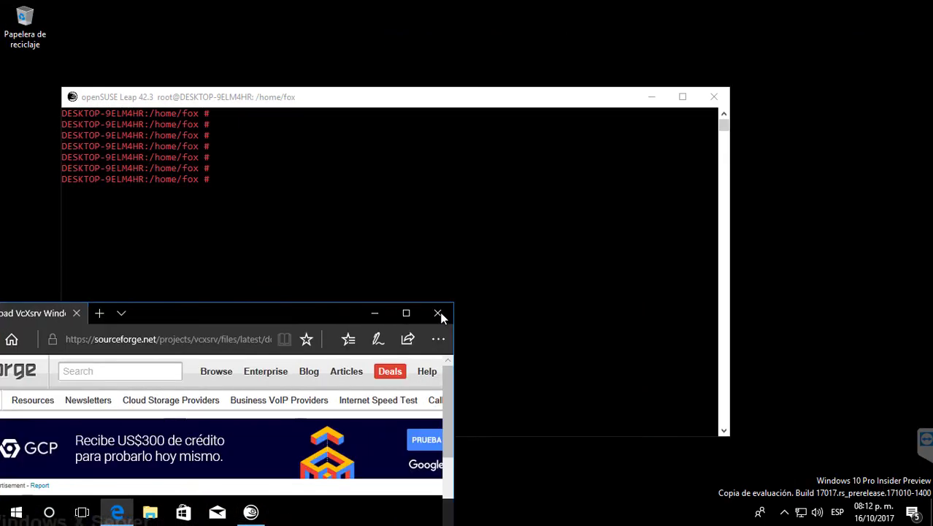
pyautogui.press('super+Down')
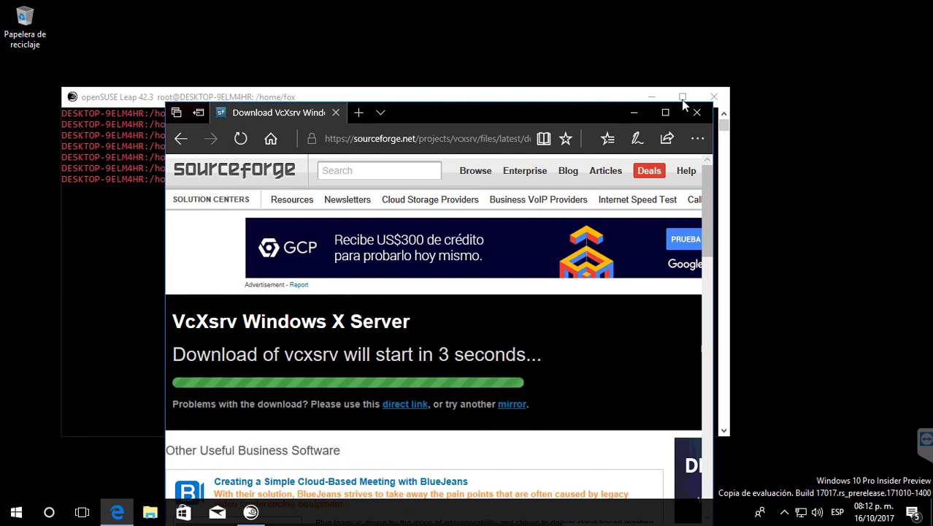
pyautogui.click(665, 114)
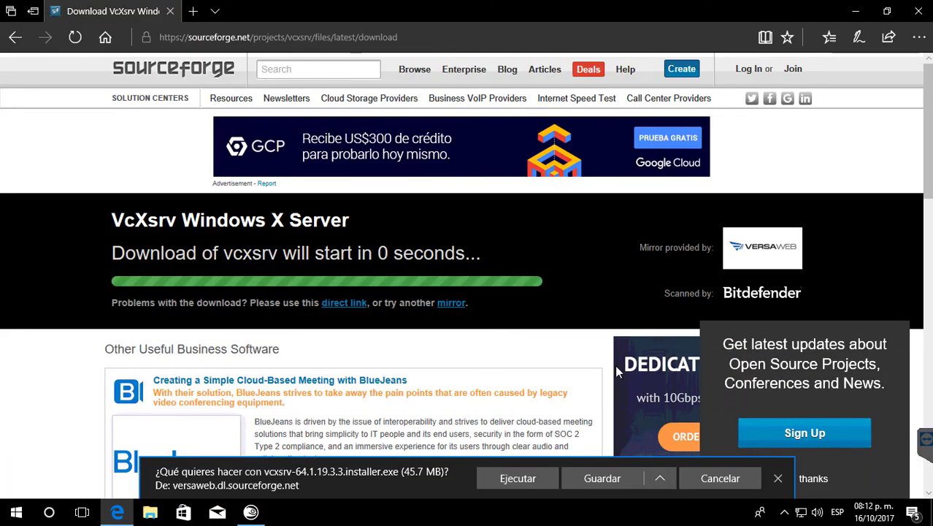
# - Save vcxsrv-64.1.19.3.3.installer.exe, run it and allow it to make changes to the device
pyautogui.click(588, 479)
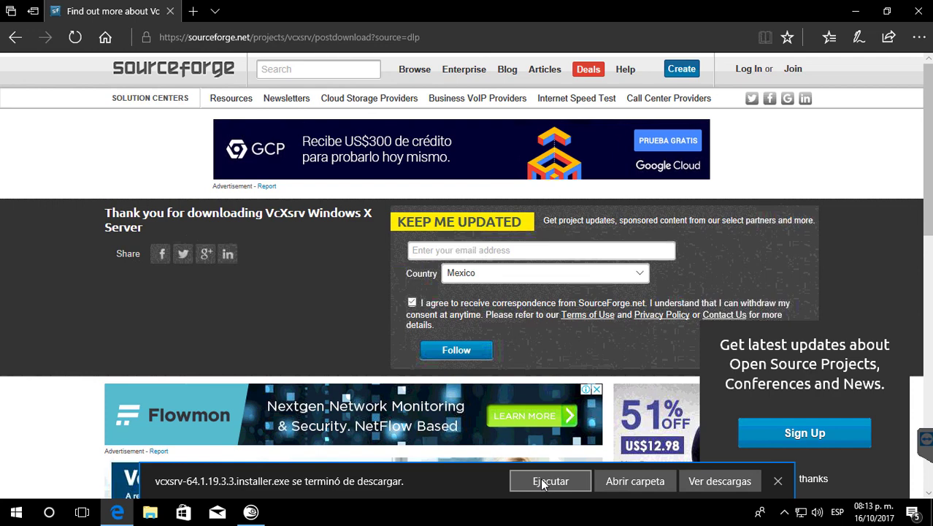
pyautogui.click(542, 482)
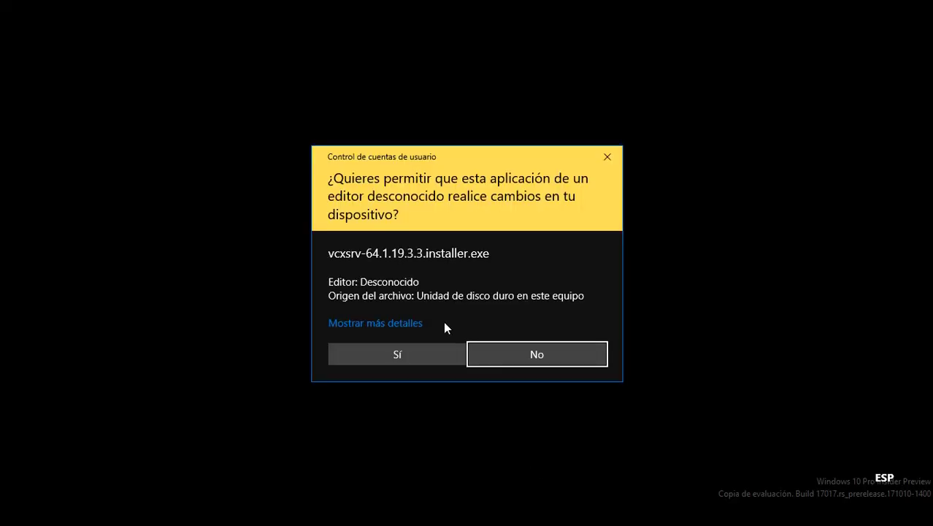
pyautogui.click(398, 354)
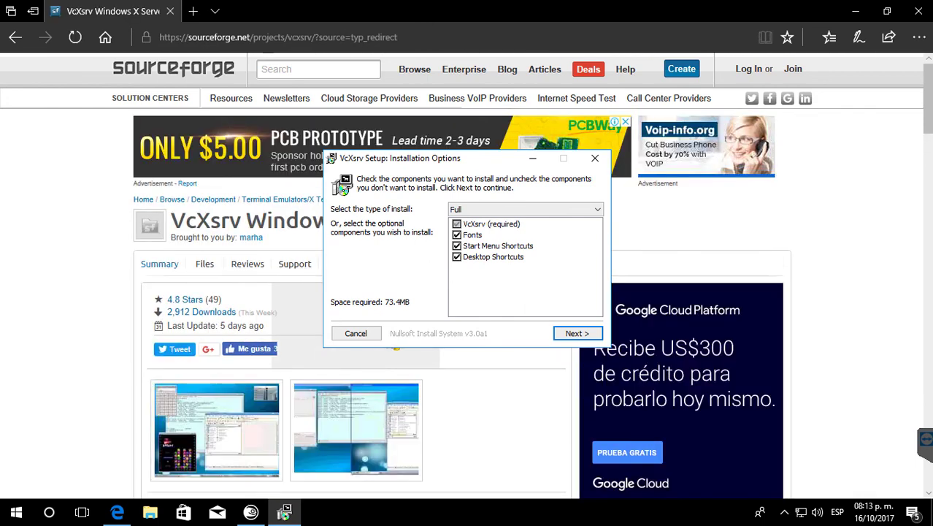
# - Install VcXsrv with the Full installation type, then close the setup and the browser
pyautogui.click(569, 335)
pyautogui.click(570, 336)
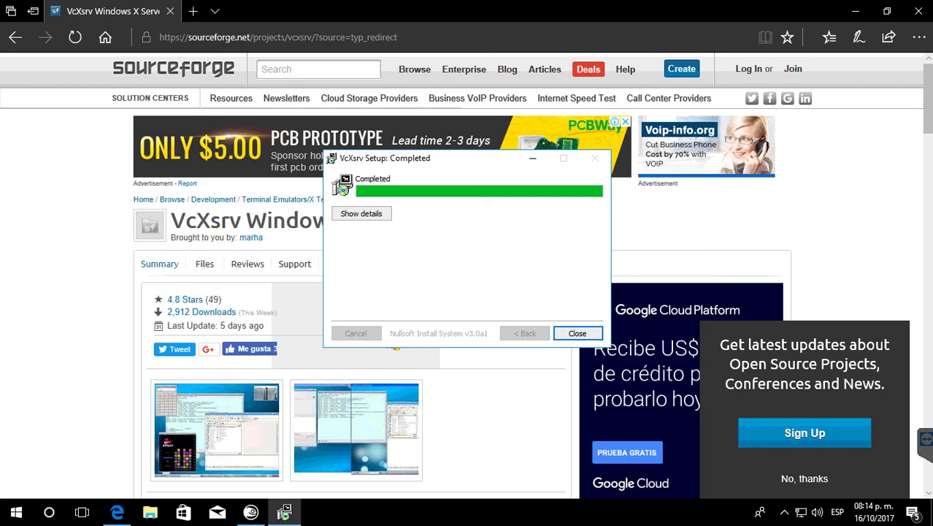
pyautogui.click(576, 333)
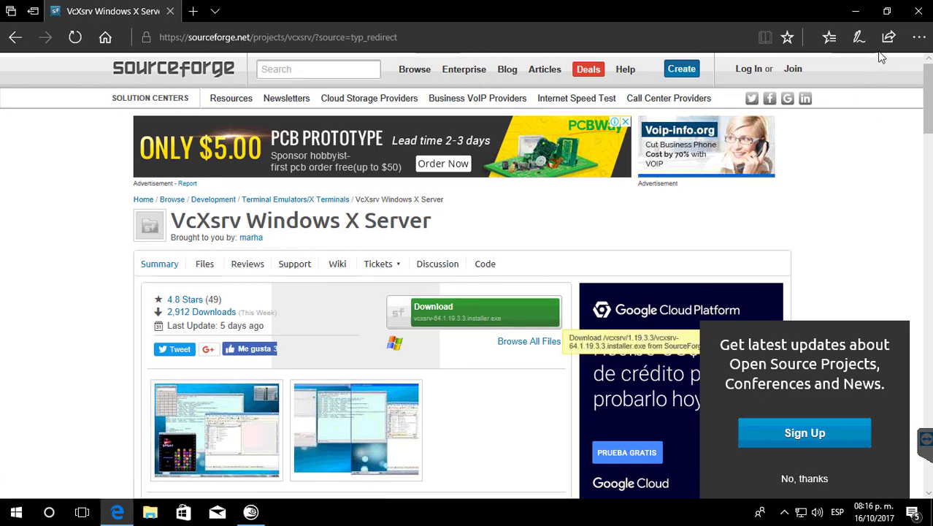
pyautogui.click(913, 13)
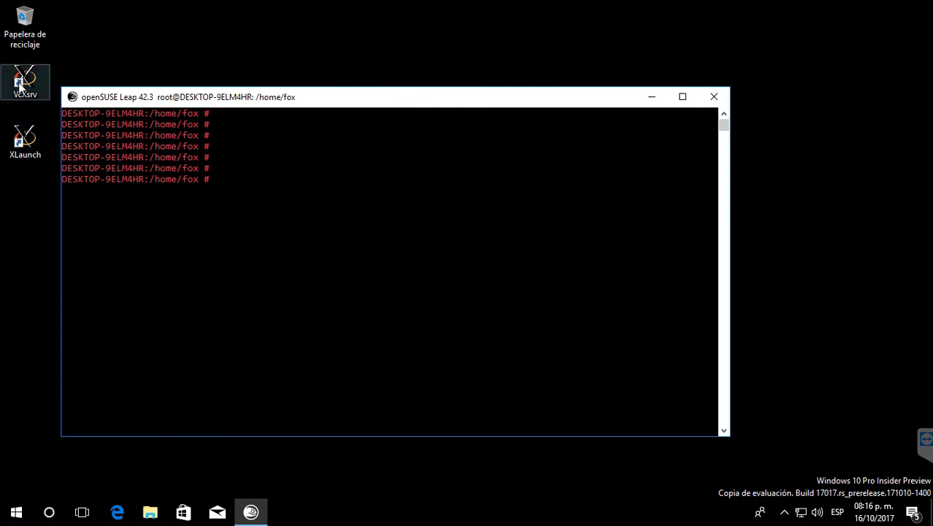
# - Start XLaunch from the desktop and set the VcXsrv display mode to One large window
pyautogui.doubleClick(27, 137)
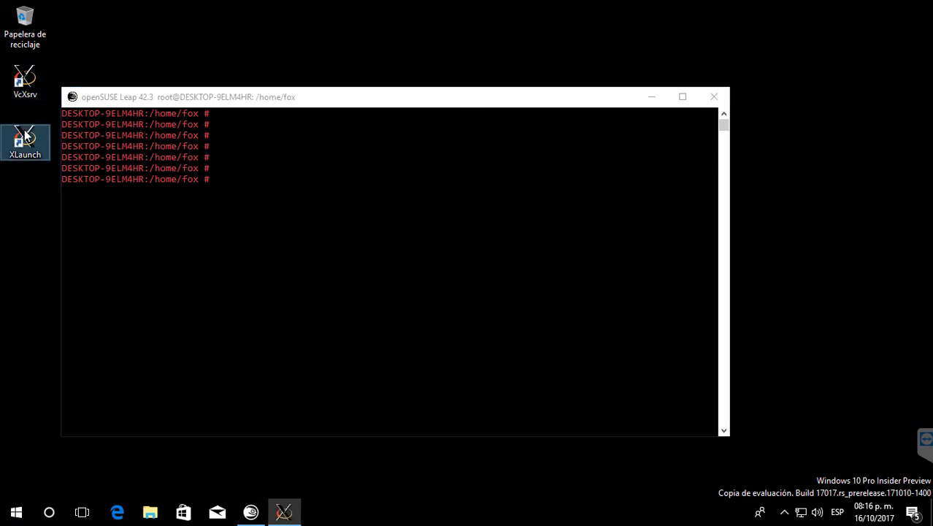
pyautogui.rightClick(22, 150)
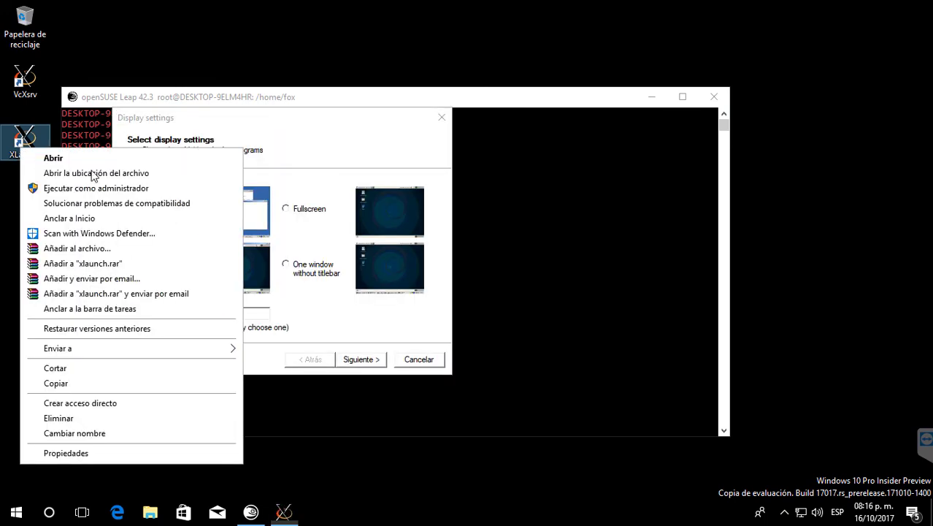
pyautogui.click(208, 120)
pyautogui.moveTo(346, 127); pyautogui.dragTo(462, 95)
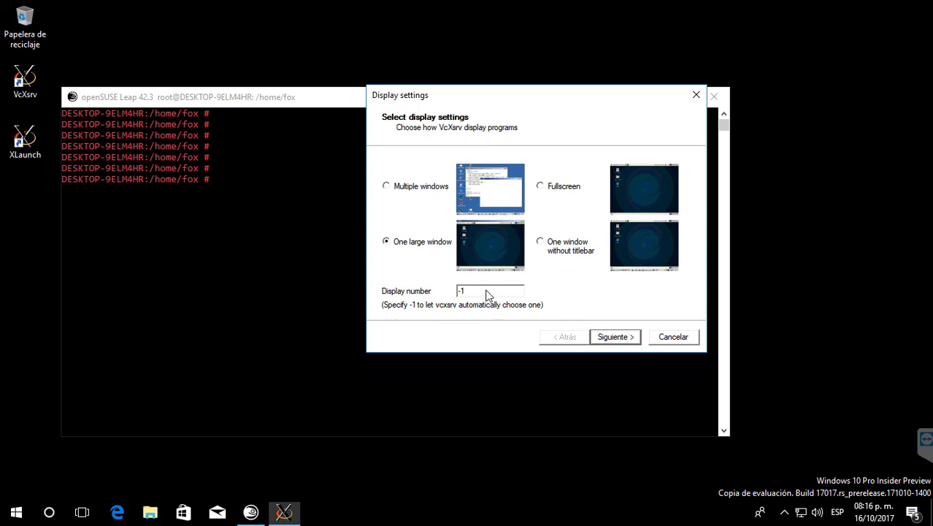
pyautogui.moveTo(469, 288); pyautogui.dragTo(438, 292)
pyautogui.click(609, 340)
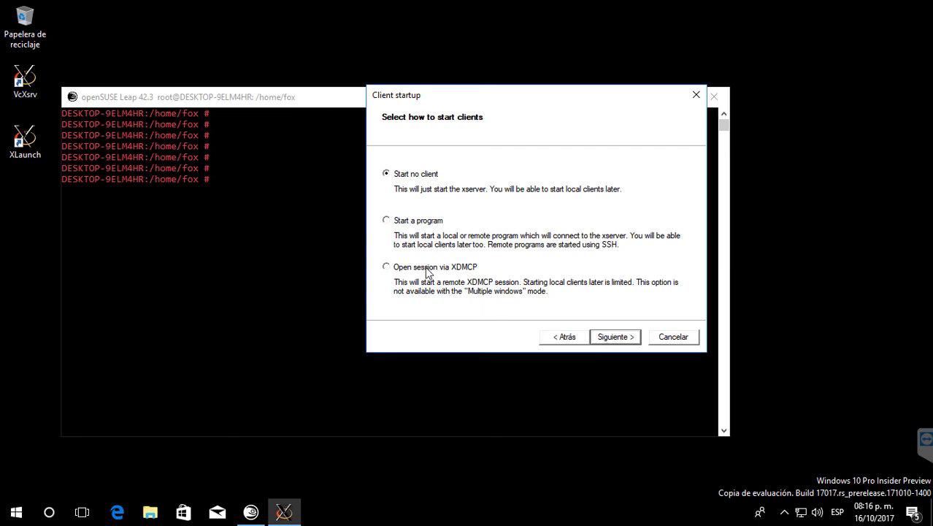
# - Keep Start no client and the default extra settings, and finish the configuration to start VcXsrv
pyautogui.click(617, 339)
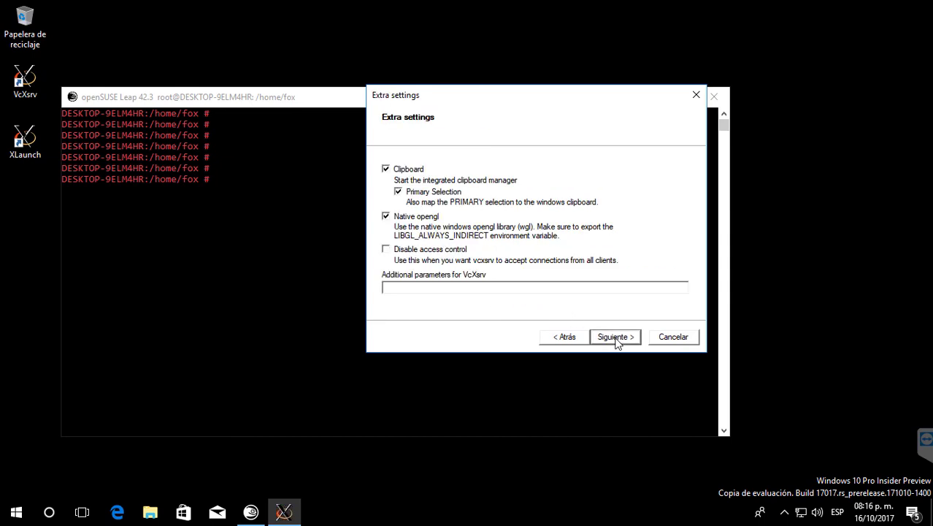
pyautogui.click(616, 338)
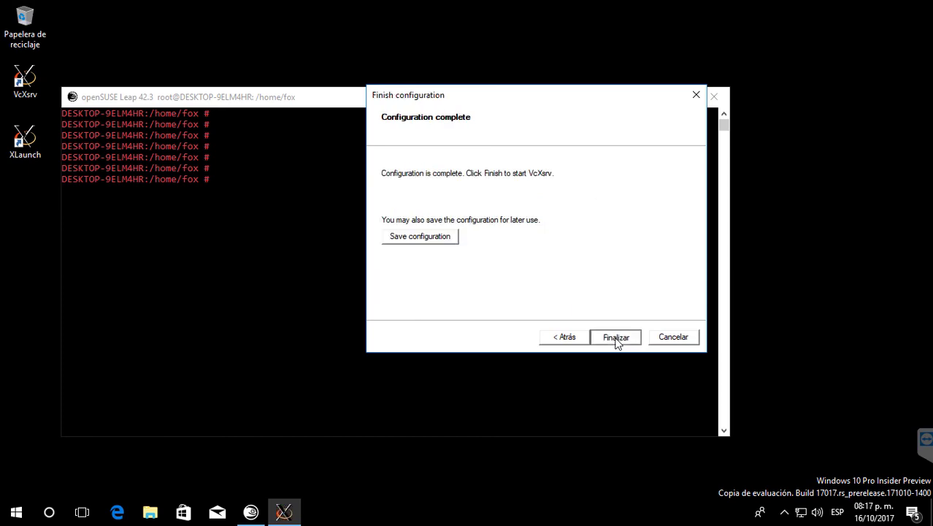
pyautogui.click(615, 337)
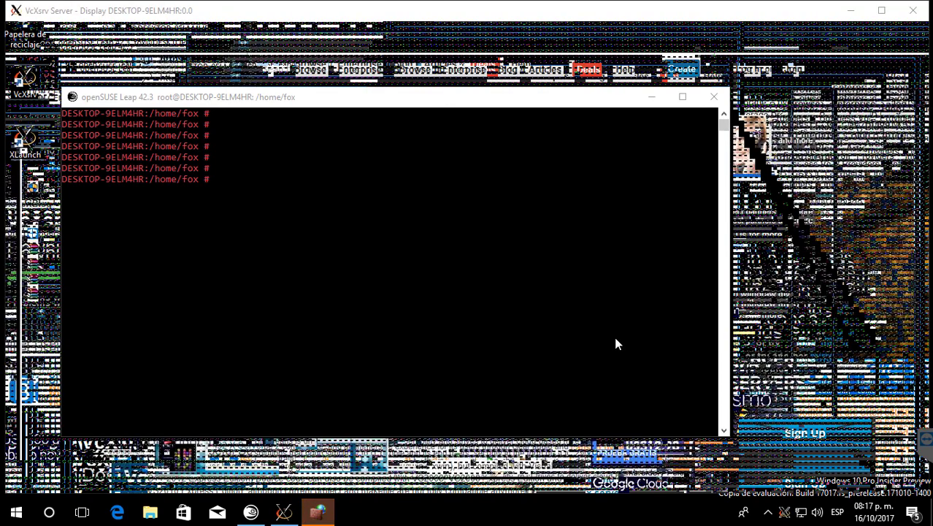
# - In the openSUSE terminal, export the DISPLAY variable as :0 and clear the screen
pyautogui.click(316, 15)
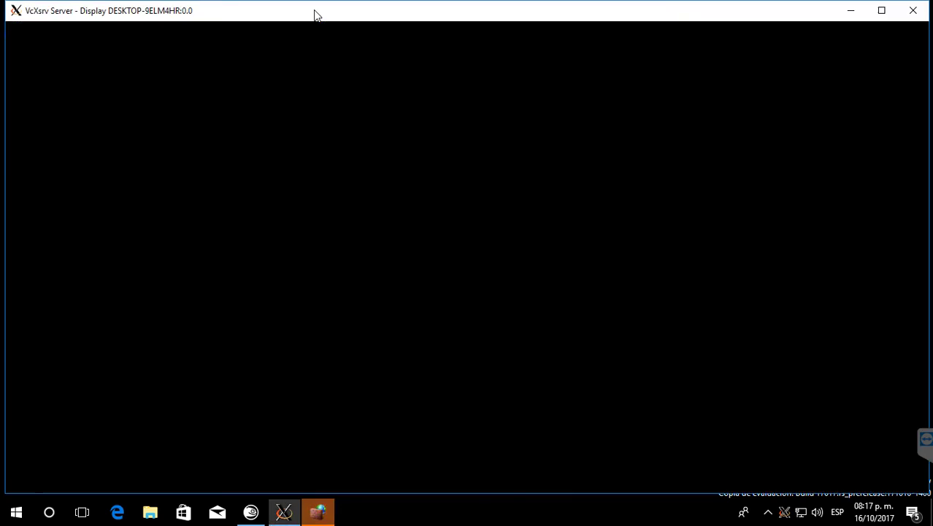
pyautogui.click(250, 513)
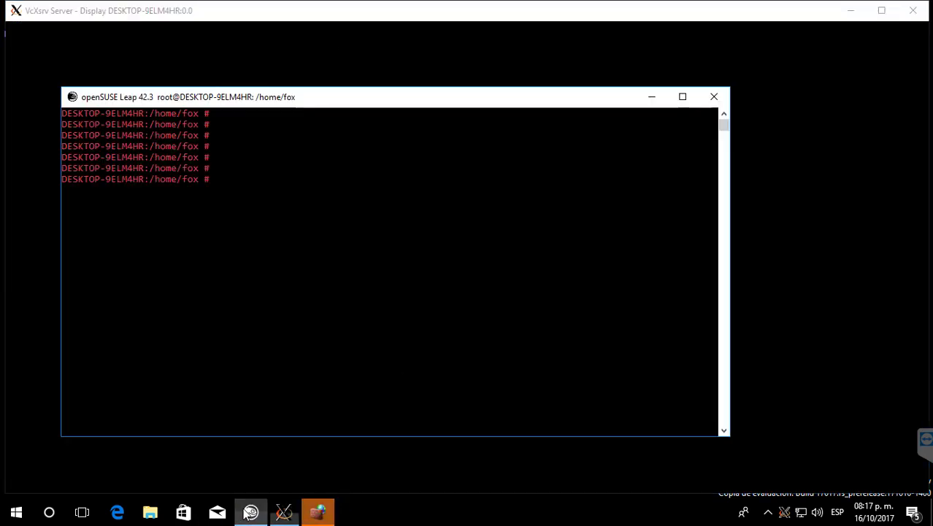
pyautogui.click(300, 292)
pyautogui.write('export DISPLAY')
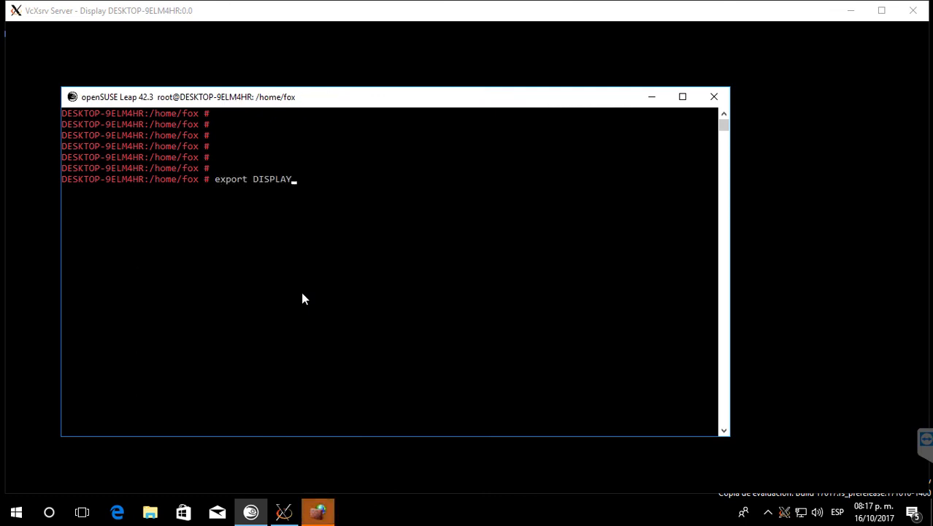
pyautogui.write('=')
pyautogui.write('12')
pyautogui.write('7')
pyautogui.press('BackSpace')
pyautogui.press('BackSpace')
pyautogui.press('BackSpace')
pyautogui.write(':0')
pyautogui.press('Return')
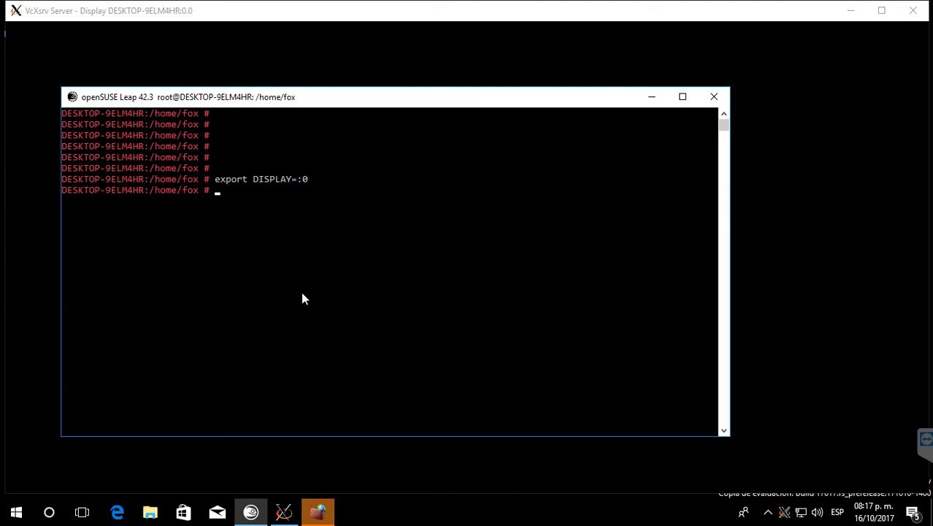
pyautogui.write('clear')
pyautogui.press('Return')
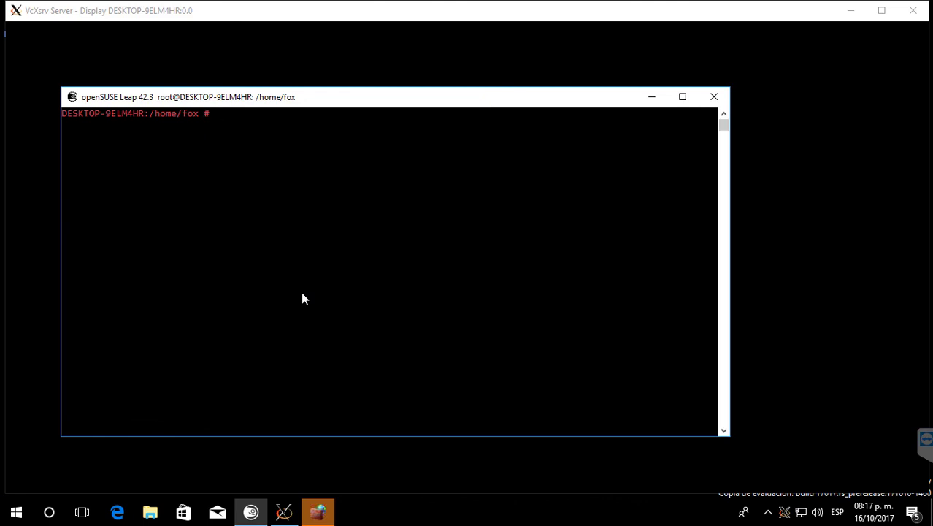
# - List the available commands beginning with xfc and run xfce4-session
pyautogui.write('xfc')
pyautogui.press('Tab')
pyautogui.press('Tab')
pyautogui.press('Tab')
pyautogui.write('e4-')
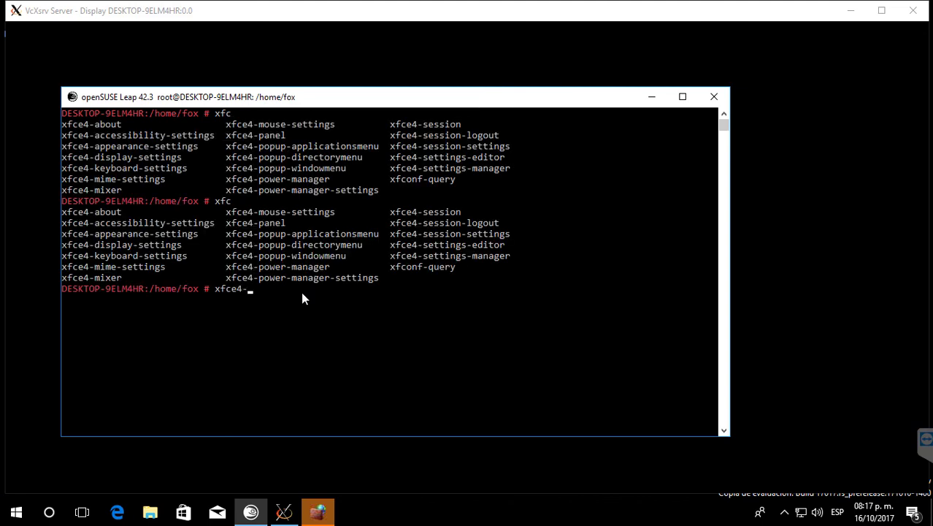
pyautogui.write('session')
pyautogui.press('Return')
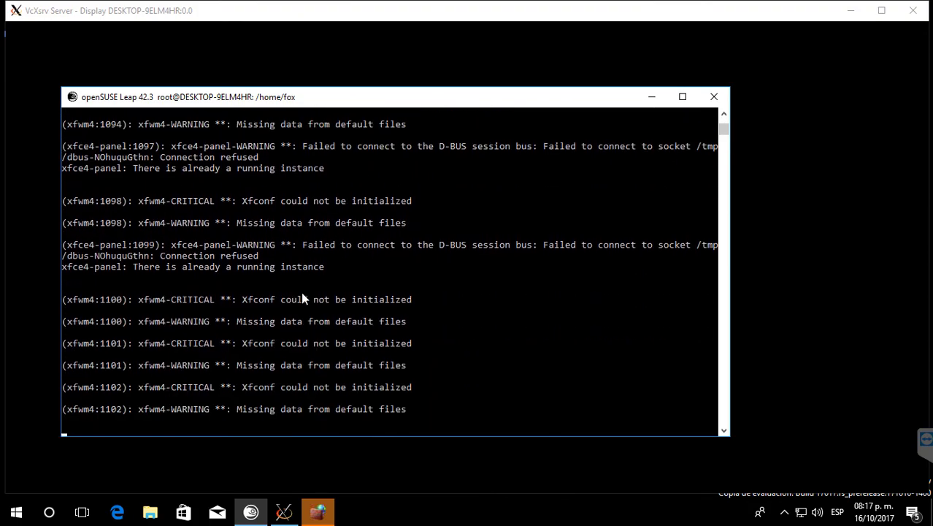
# - Allow VcXsrv windows xserver through the Windows Defender firewall on both private and public networks
pyautogui.click(375, 21)
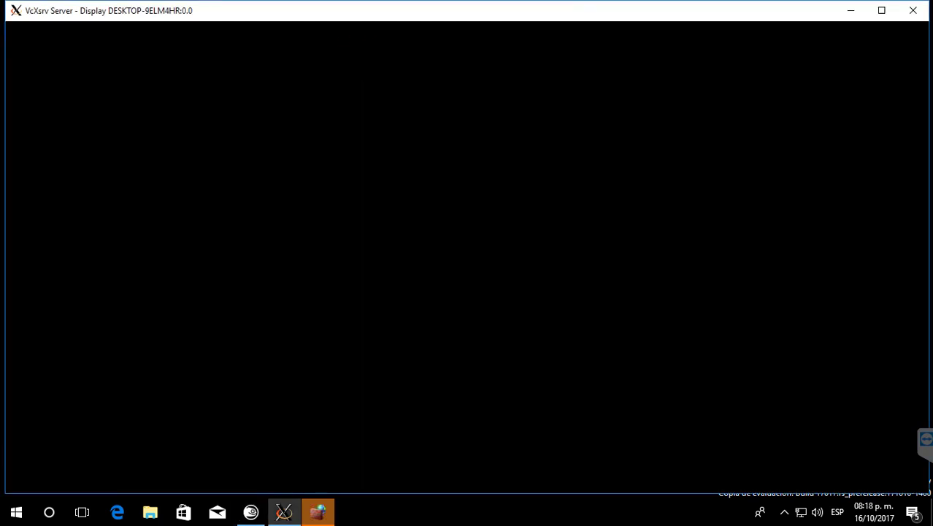
pyautogui.click(318, 512)
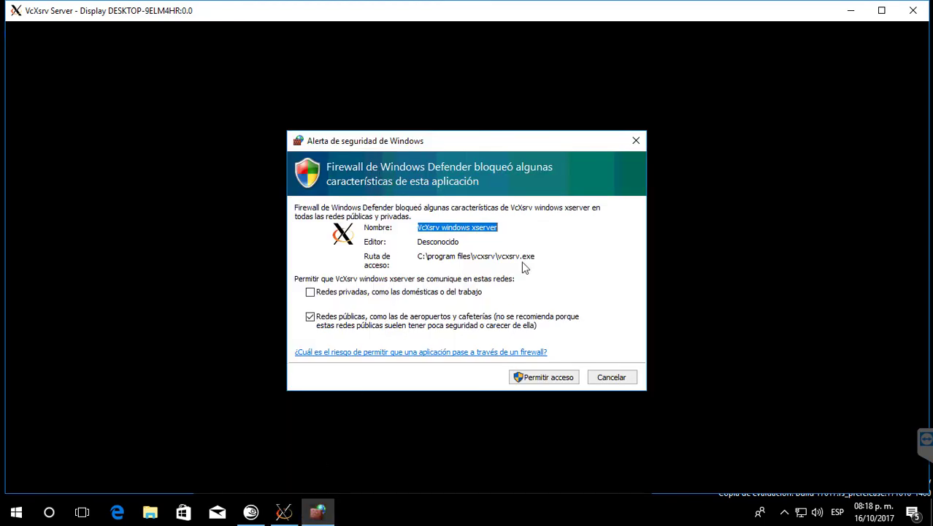
pyautogui.click(309, 291)
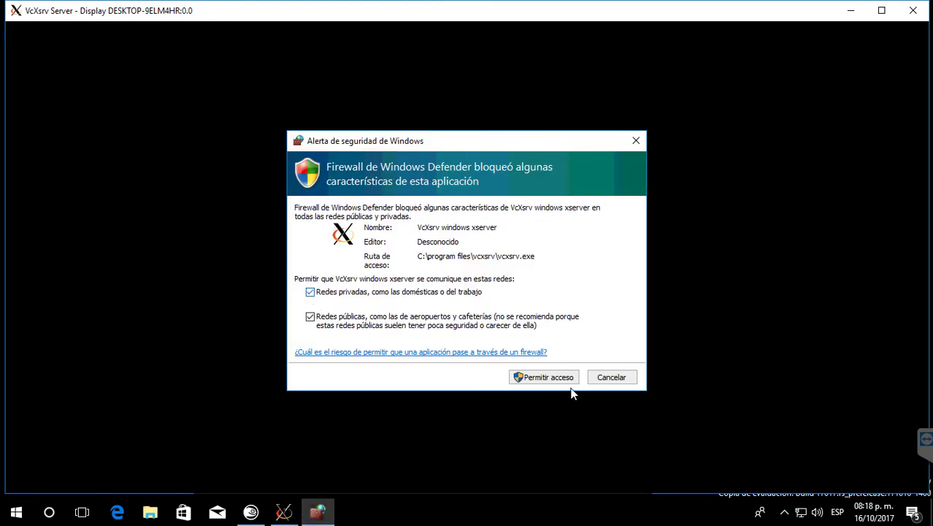
pyautogui.click(555, 378)
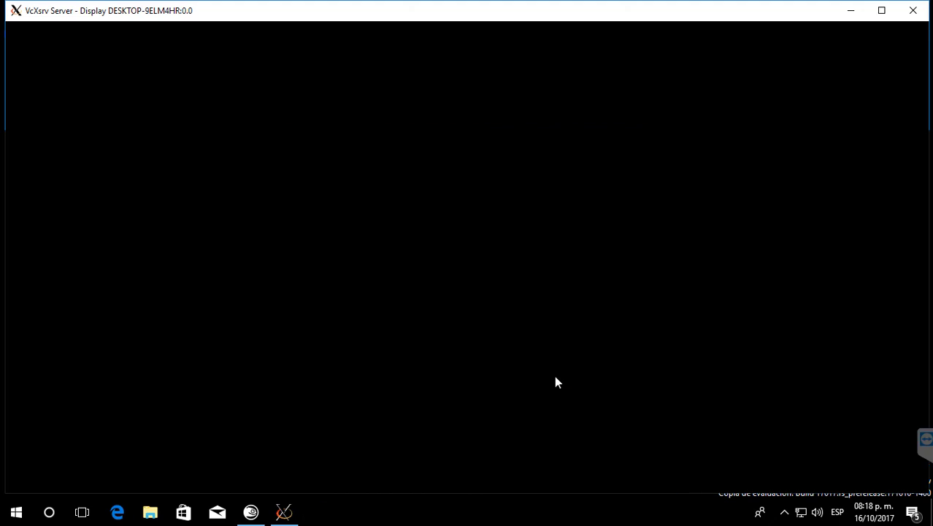
# - Interrupt and rerun xfce4-session in the openSUSE terminal, and remove the Power Manager Plugin from the Xfce panel
pyautogui.click(250, 513)
pyautogui.click(342, 365)
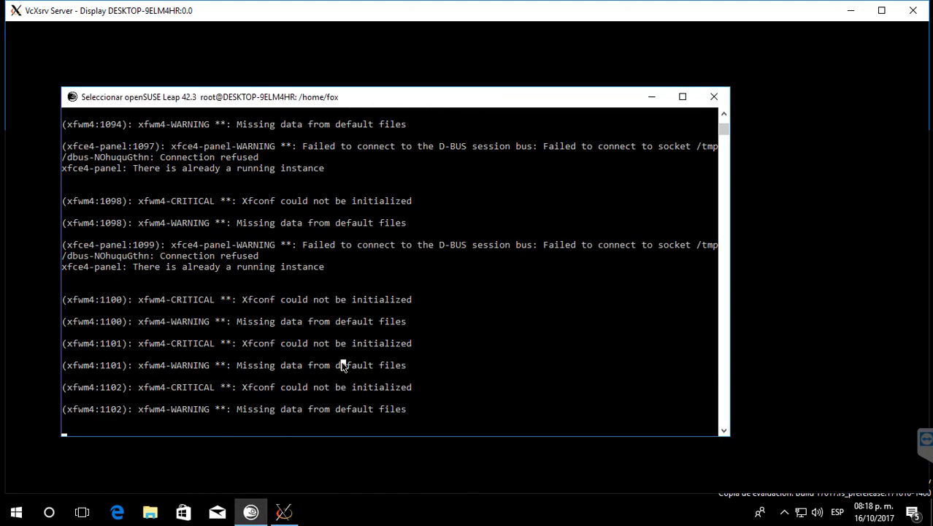
pyautogui.press('Escape')
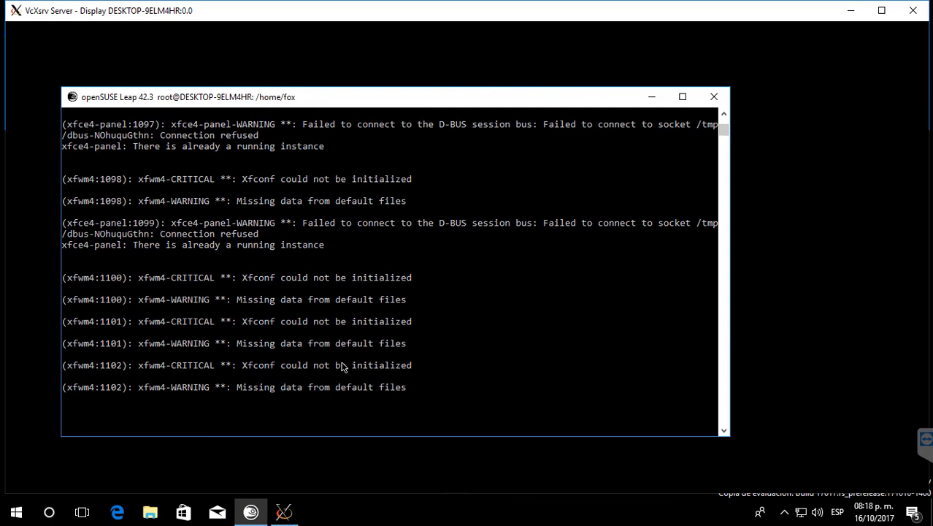
pyautogui.hotkey('ctrl', 'c')
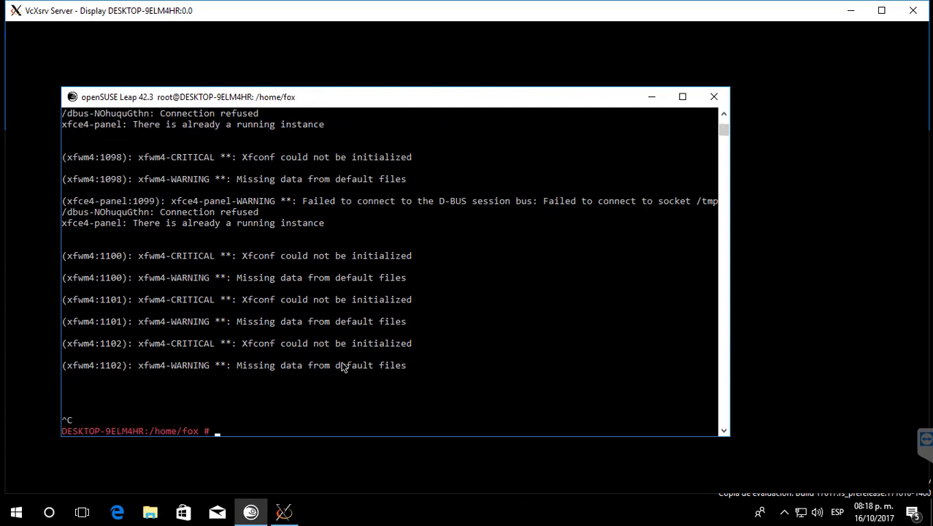
pyautogui.press('Up')
pyautogui.press('Return')
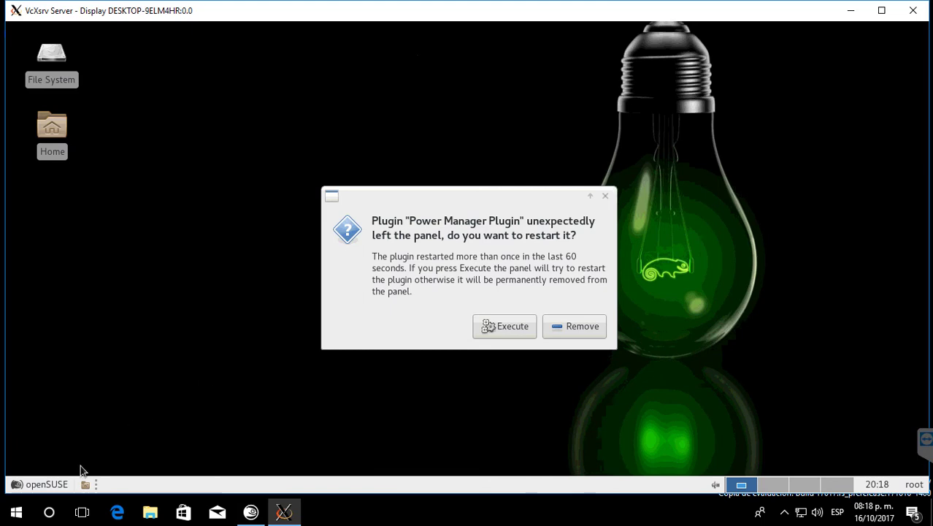
pyautogui.click(549, 334)
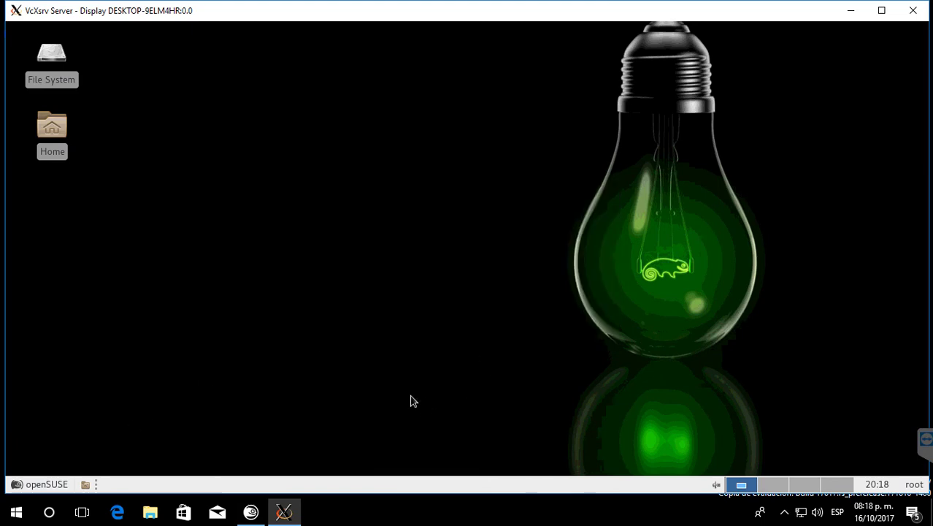
# - Look through the openSUSE applications menu and browse the File System, including the tmp and sys folders
pyautogui.click(40, 487)
pyautogui.moveTo(42, 413)
pyautogui.doubleClick(53, 76)
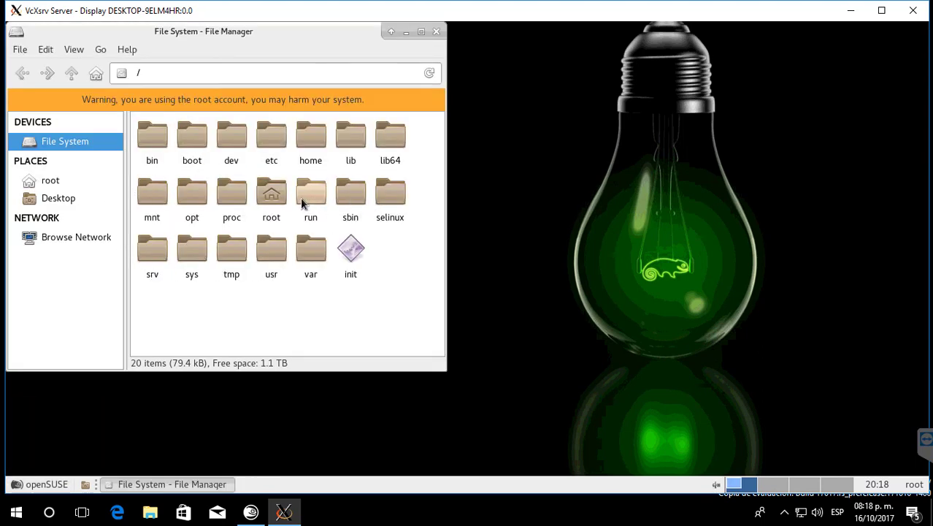
pyautogui.doubleClick(225, 256)
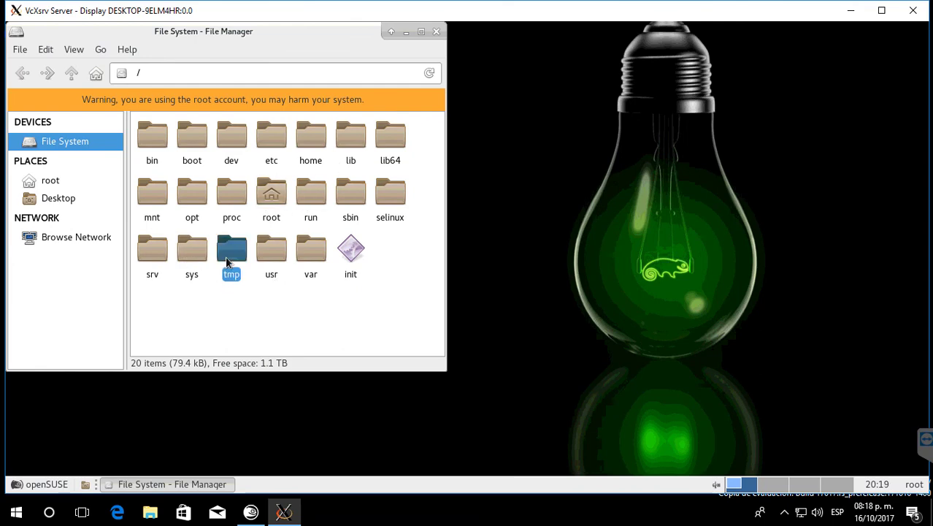
pyautogui.click(64, 142)
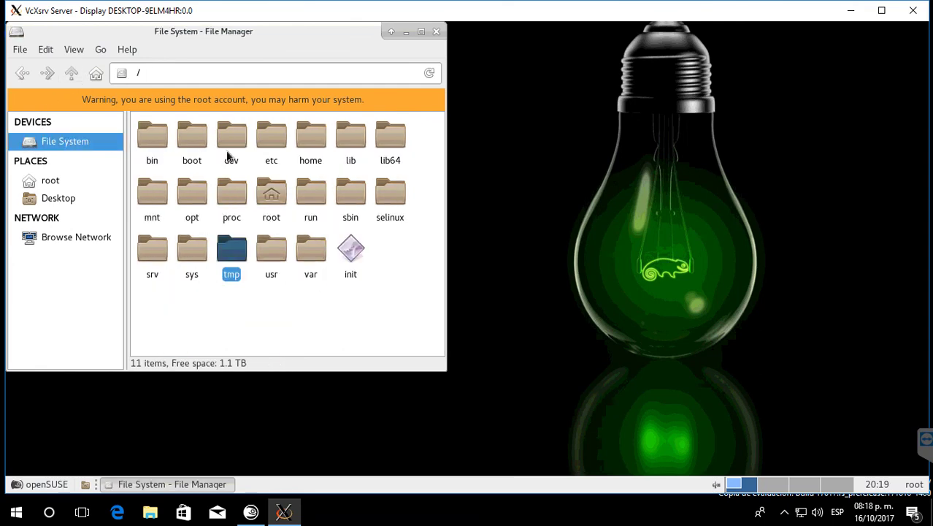
pyautogui.doubleClick(192, 252)
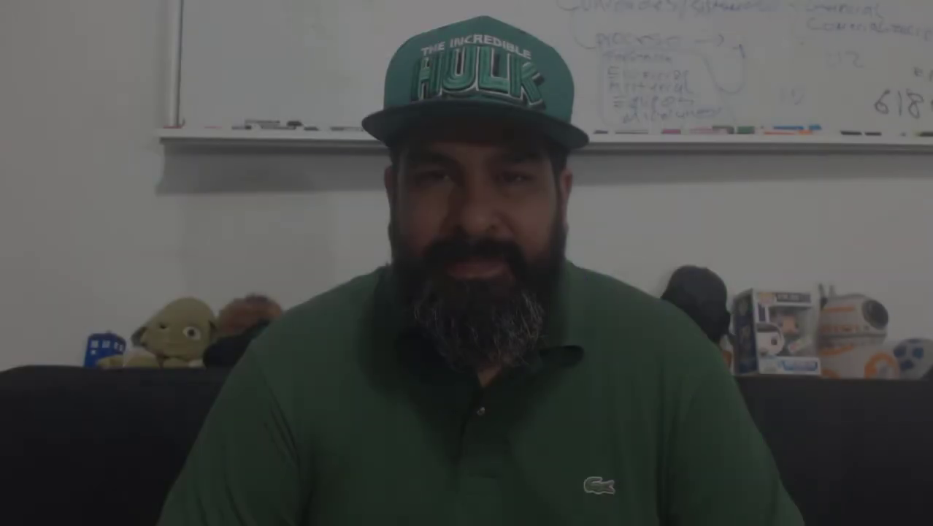